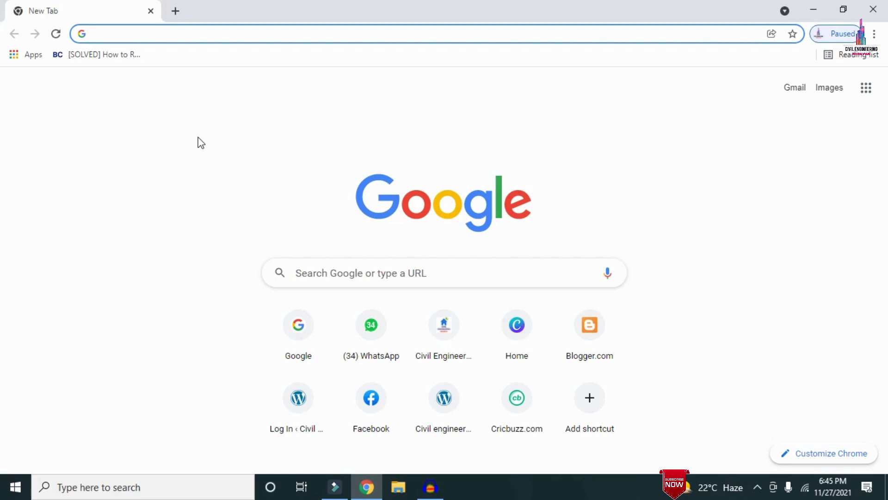
type("http://civilbasics123.com/")
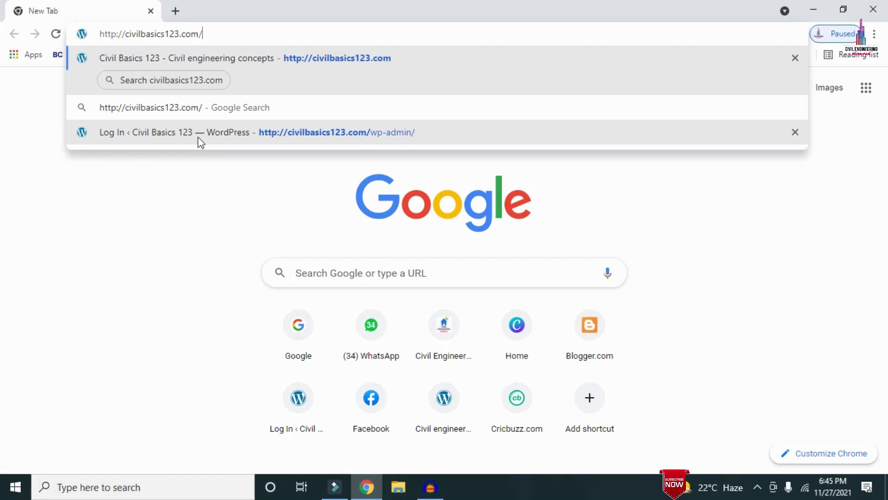
key("Return")
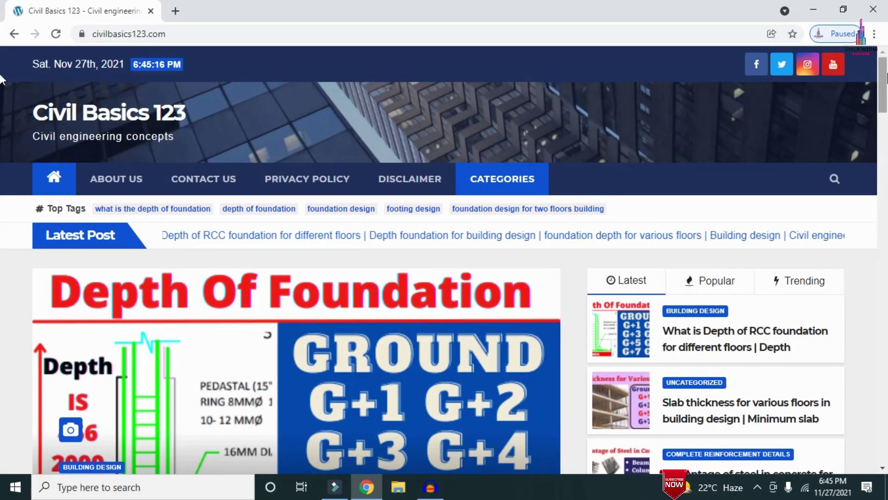
Scroll down and back up the Civil Basics 123 home page to view the latest posts.
scroll(2, 93, "down", 7)
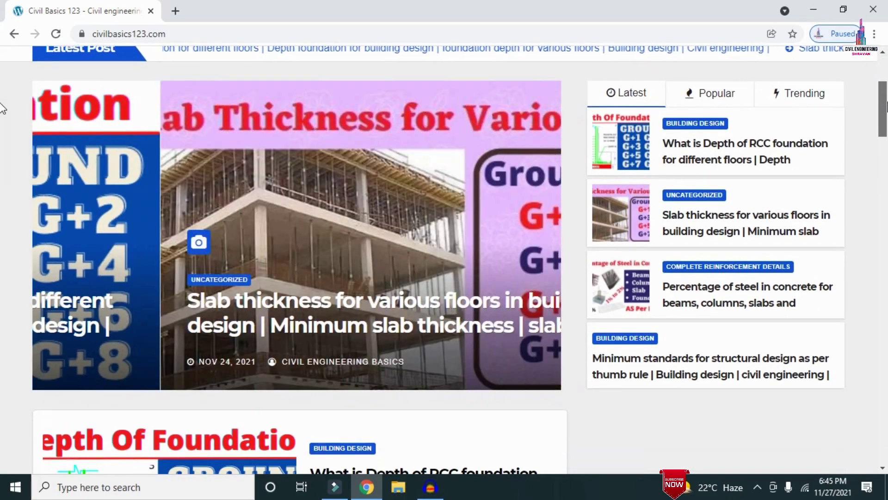
scroll(2, 134, "down", 4)
scroll(3, 120, "up", 10)
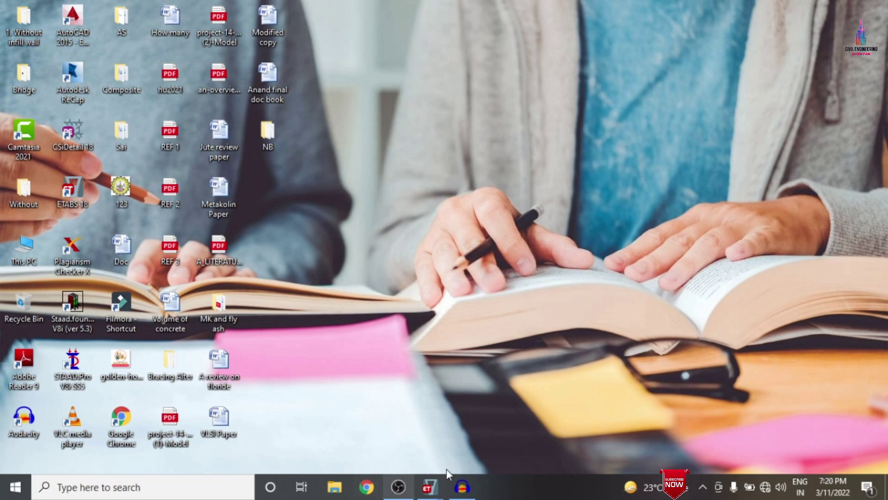
Bring up the Normal Building model and review its M30 material without changes.
mouse_move(428, 489)
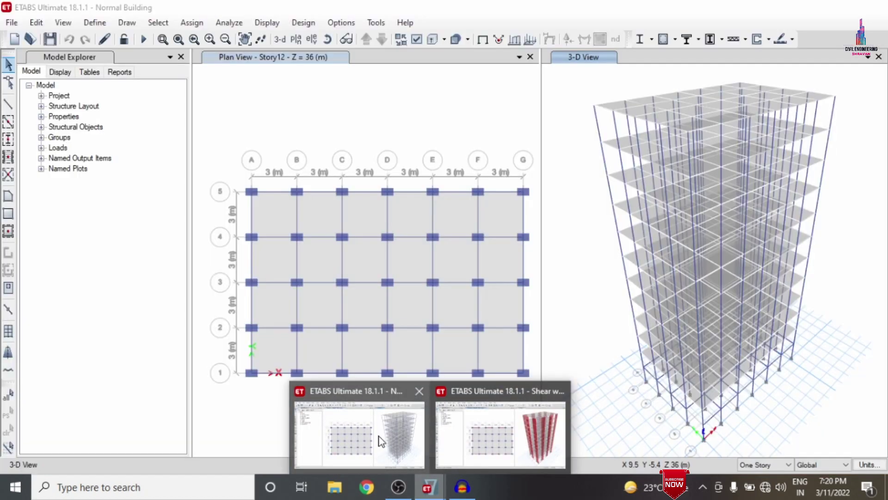
left_click(378, 437)
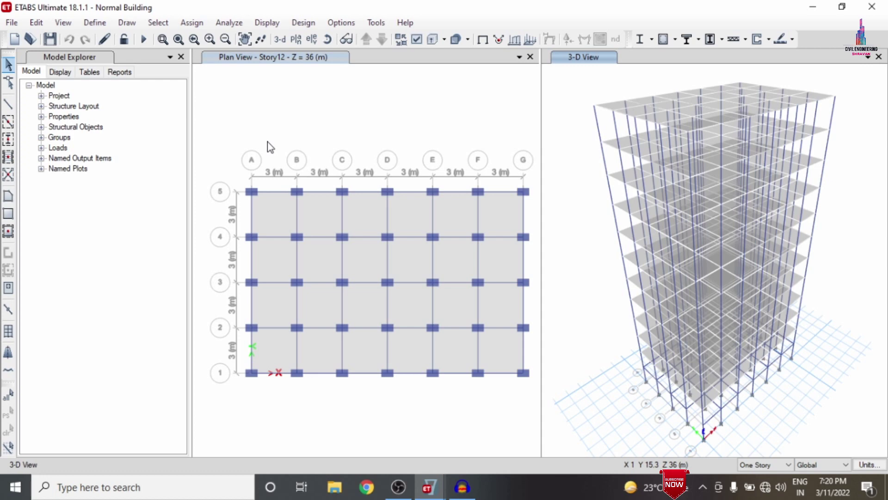
left_click(95, 22)
left_click(116, 37)
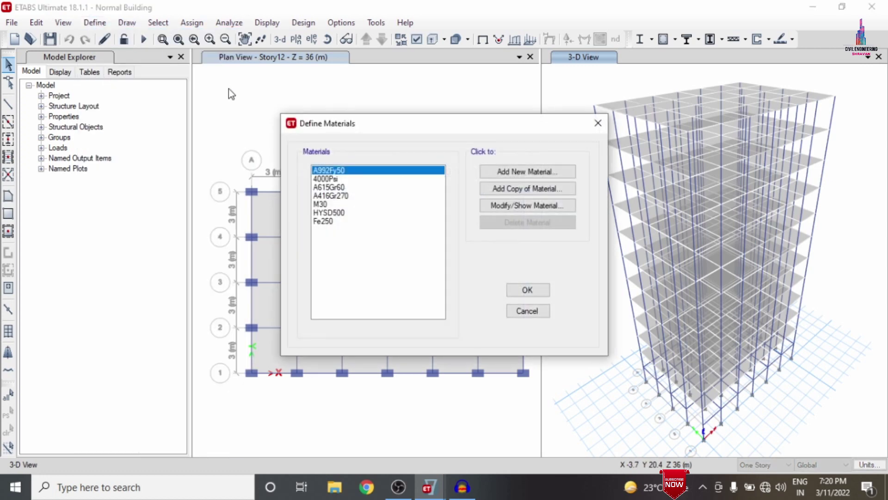
left_click(319, 204)
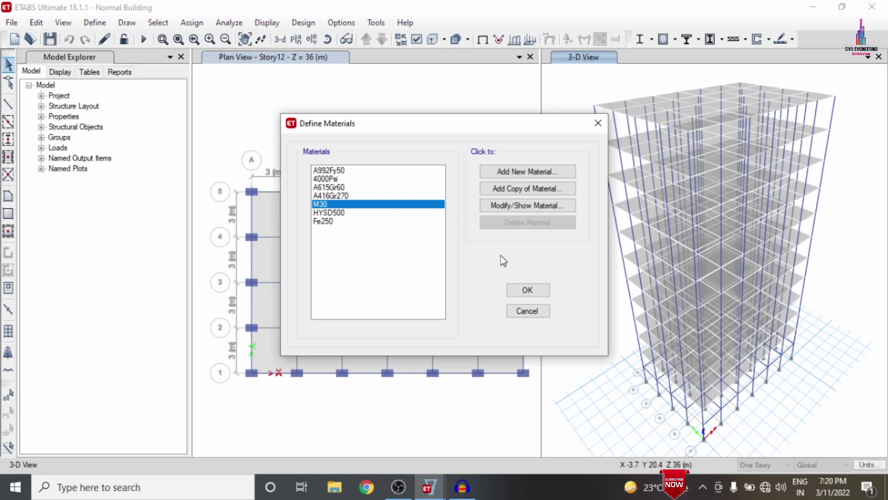
left_click(522, 311)
Review frame sections B0.45X0.65, C0.8X0.5 and ISMB300, leaving them unchanged.
left_click(95, 23)
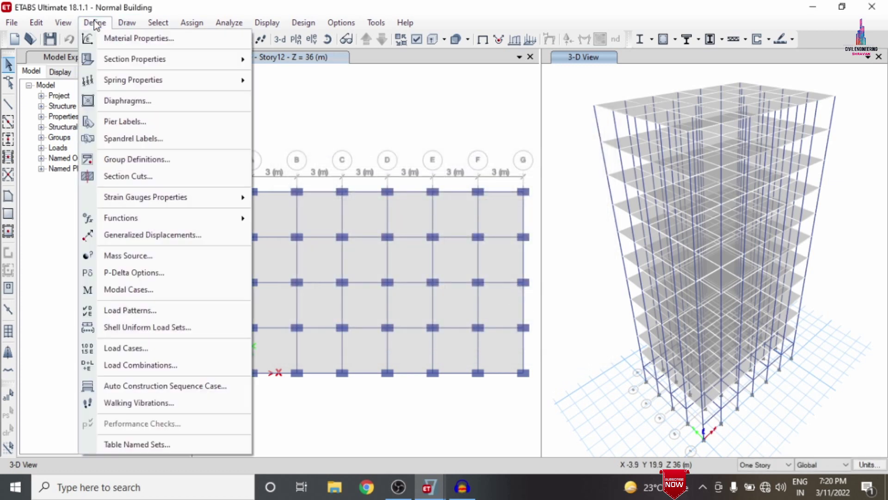
mouse_move(118, 62)
left_click(319, 58)
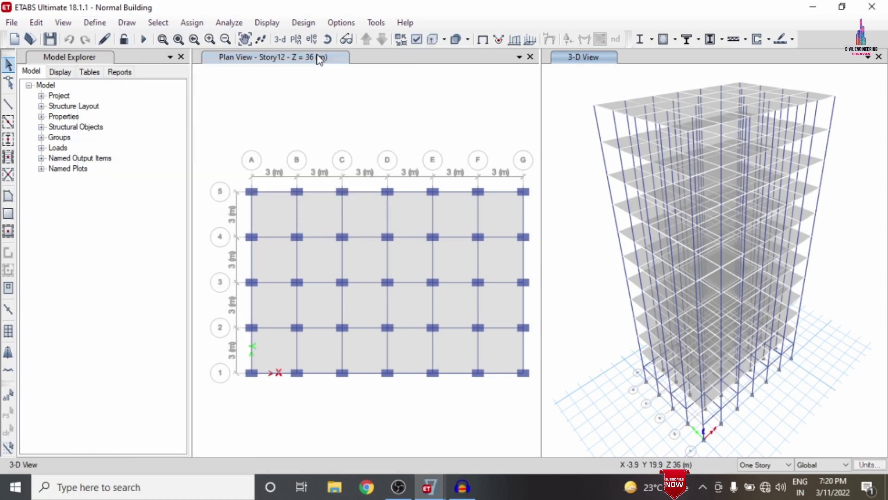
left_click(351, 205)
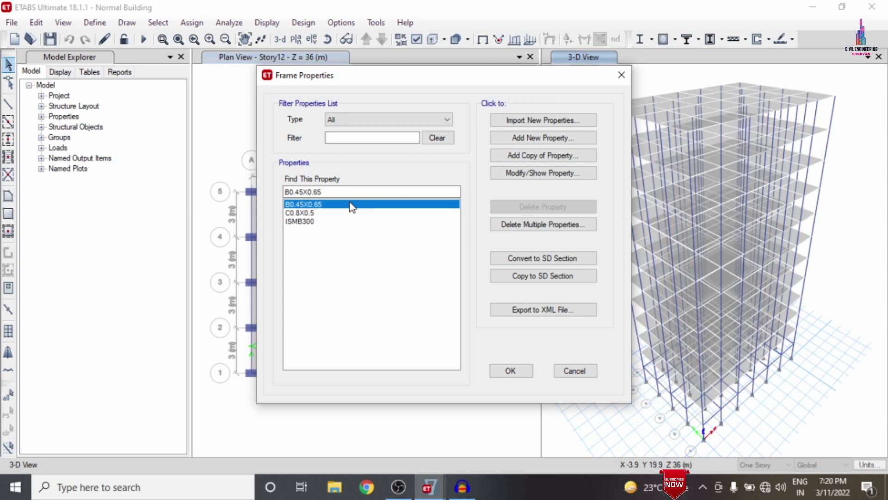
left_click(325, 212)
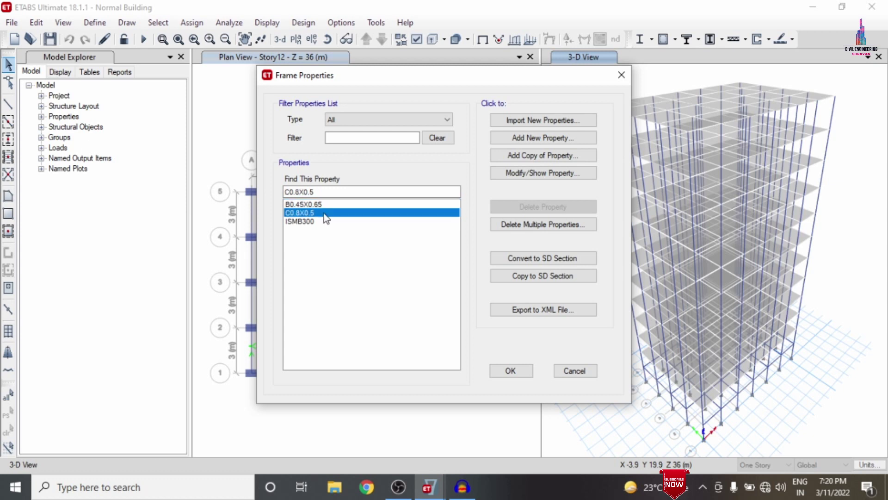
left_click(325, 221)
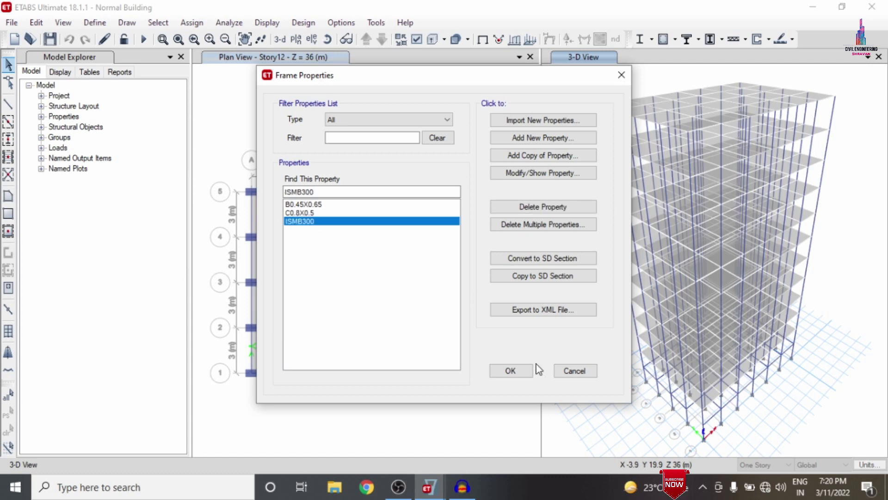
left_click(574, 370)
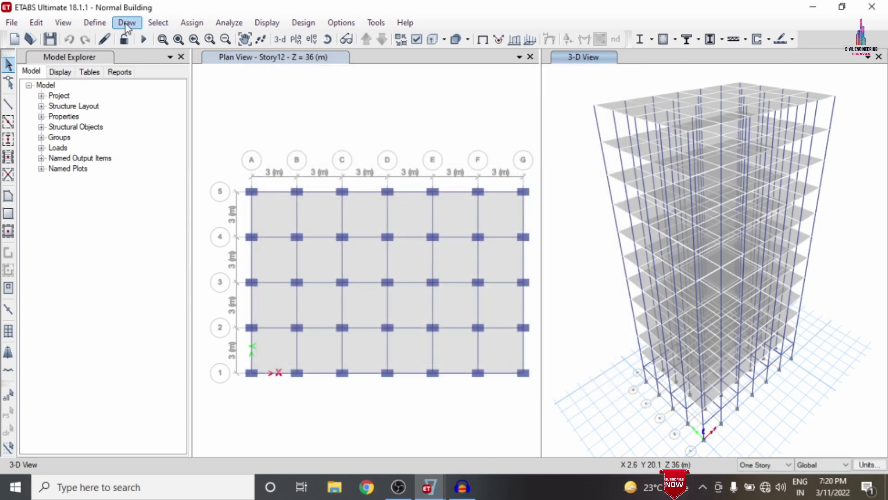
Check the slab section definitions and close them unchanged.
left_click(105, 22)
mouse_move(148, 60)
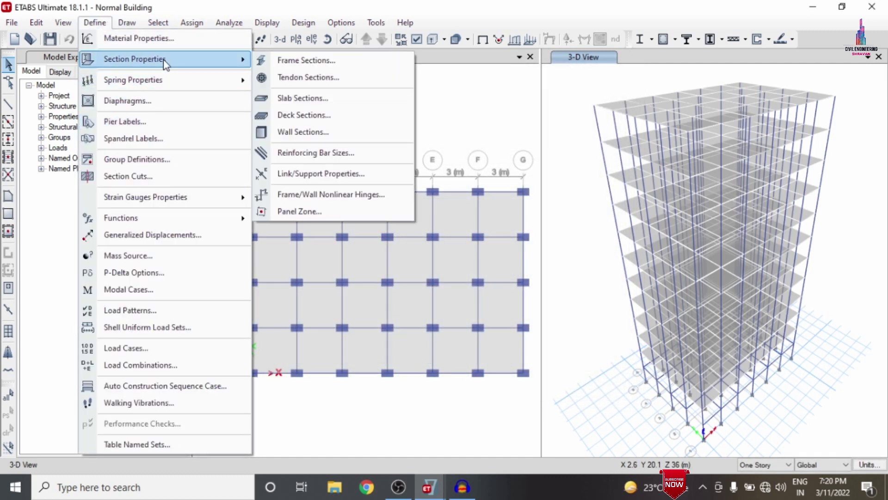
left_click(280, 101)
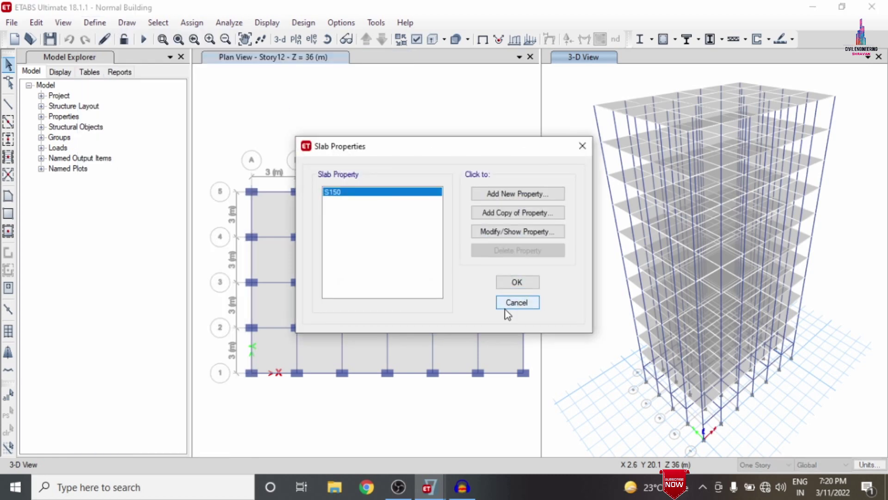
left_click(507, 303)
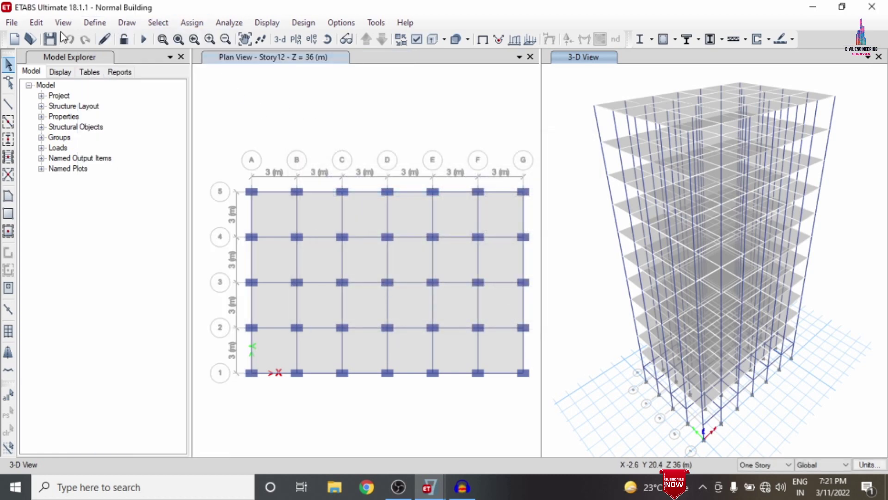
left_click(98, 22)
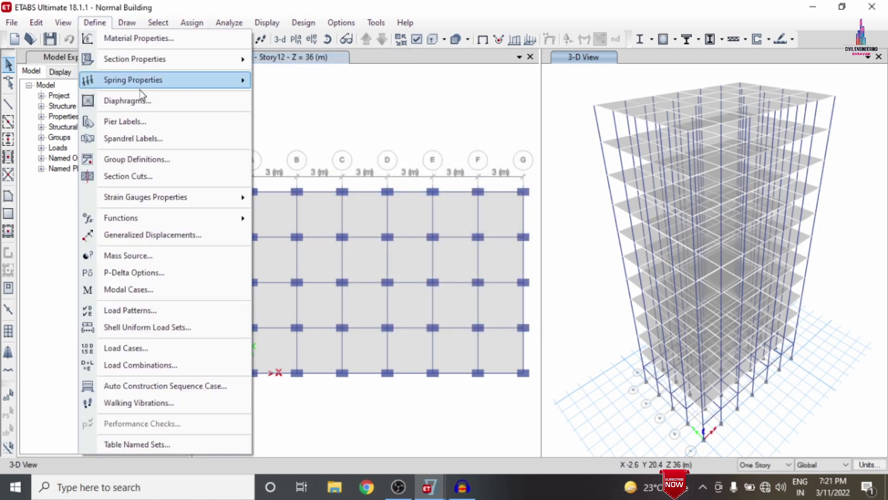
left_click(176, 310)
left_click(244, 231)
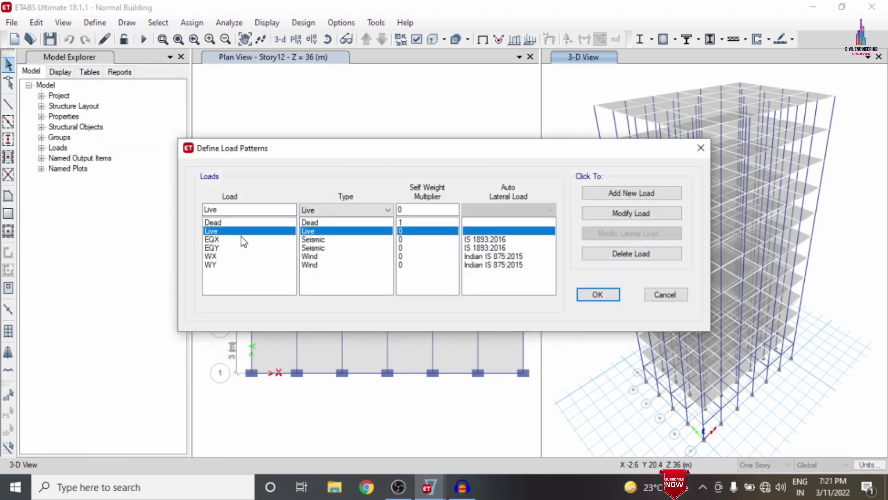
left_click(241, 239)
left_click(240, 248)
left_click(230, 257)
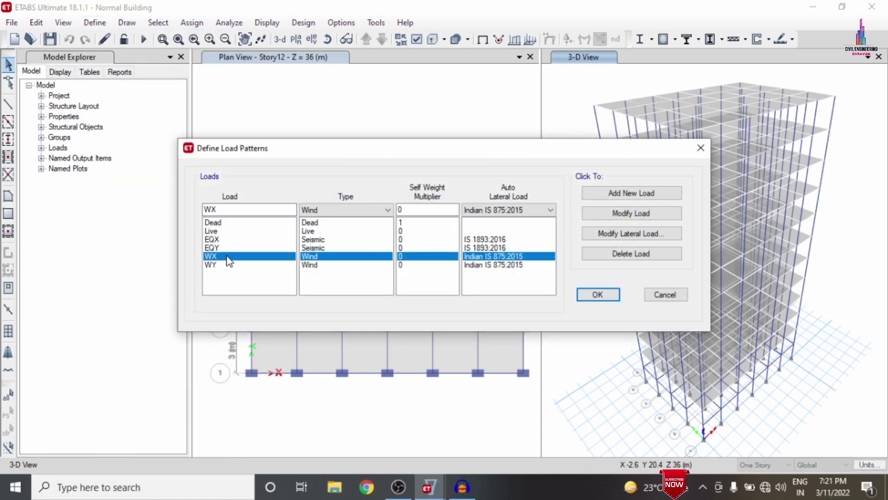
left_click(232, 265)
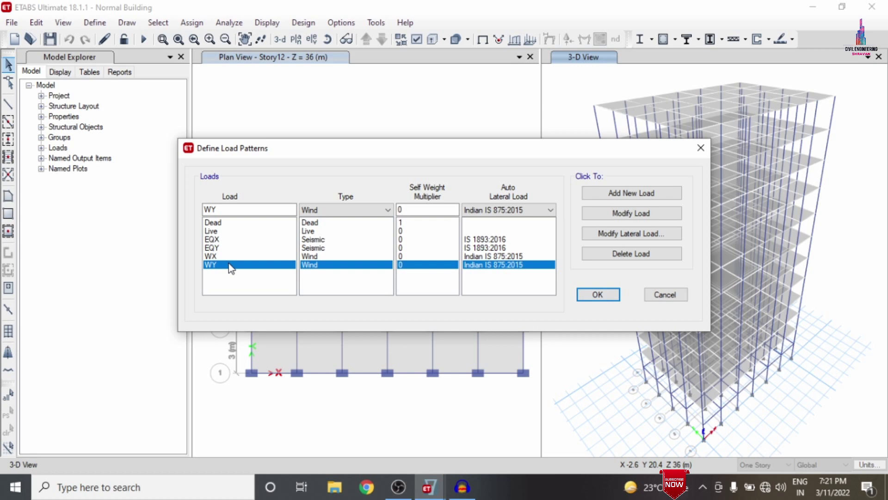
left_click(220, 224)
left_click(217, 232)
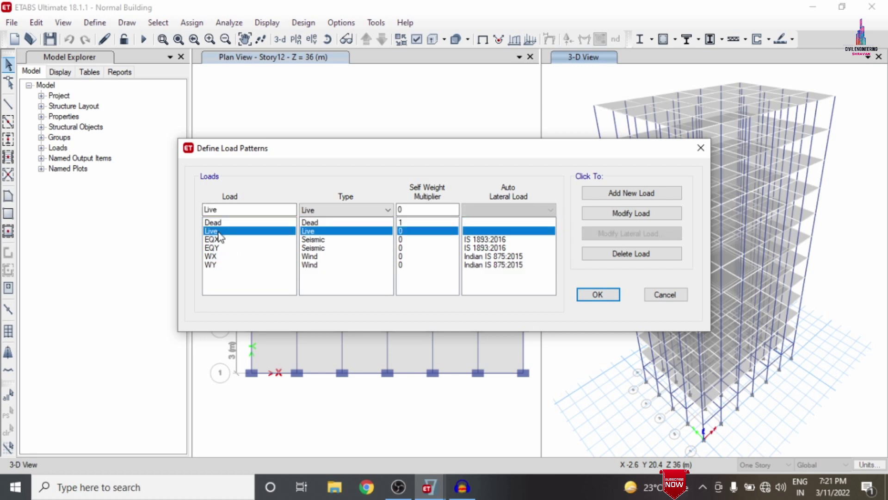
left_click(220, 240)
left_click(221, 248)
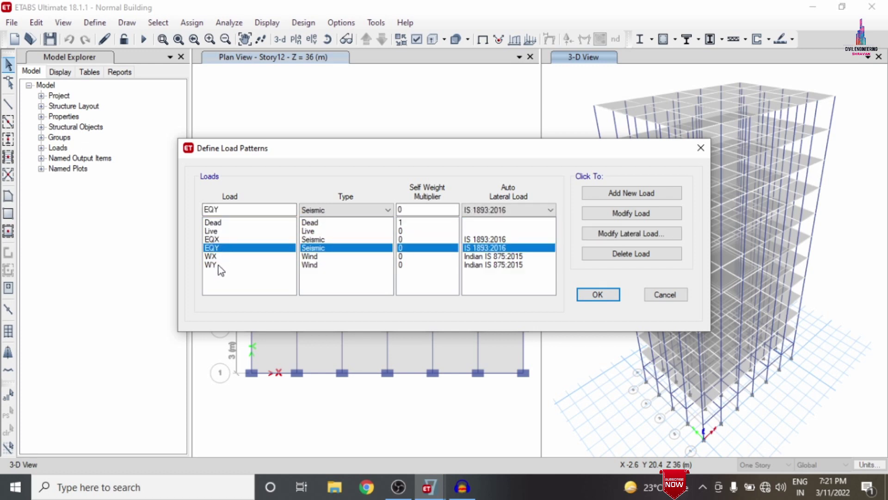
left_click(220, 256)
left_click(221, 265)
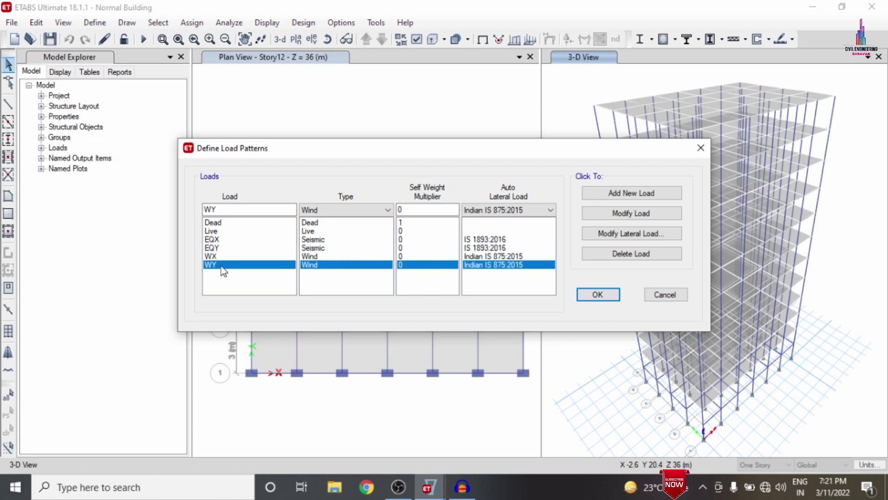
left_click(222, 239)
left_click(634, 235)
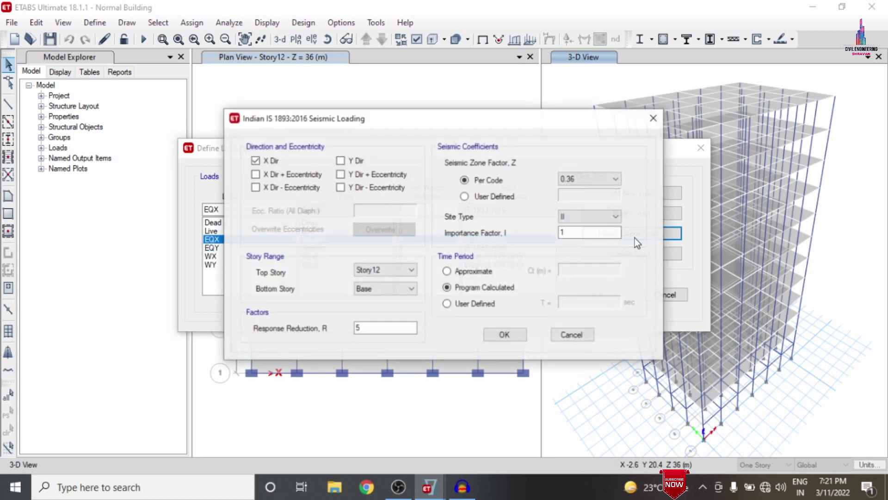
left_click(571, 334)
left_click(216, 257)
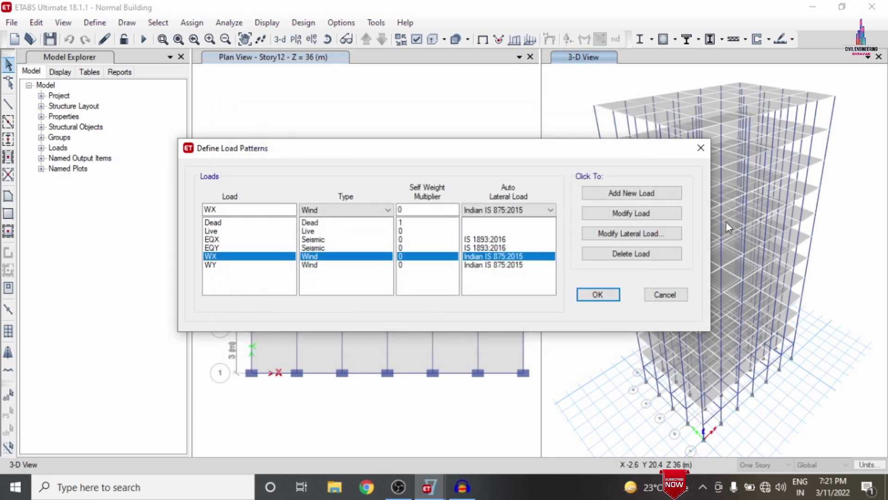
left_click(653, 233)
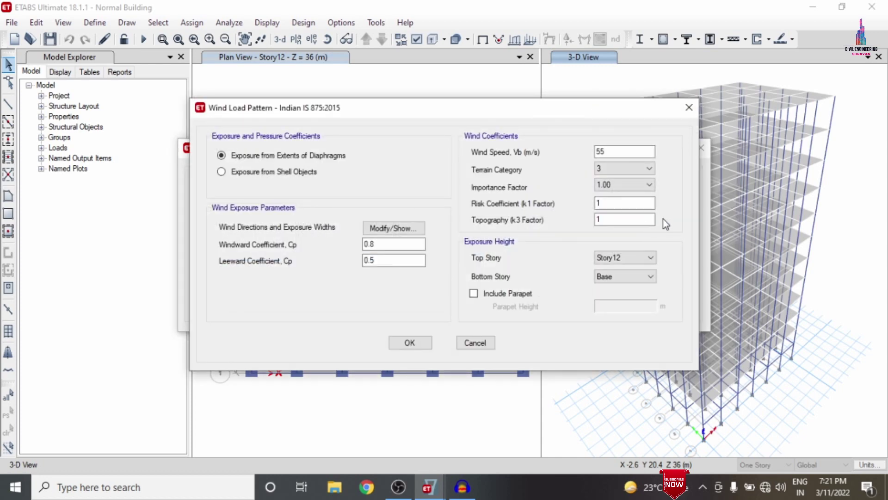
left_click(475, 343)
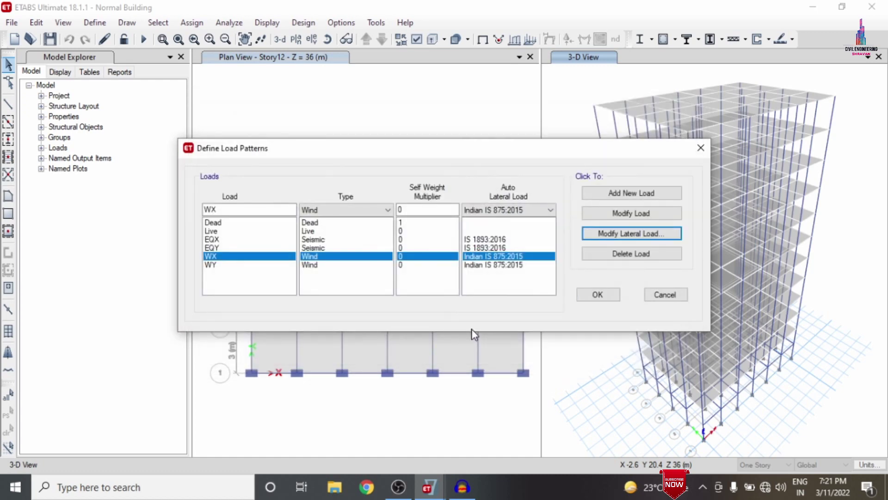
left_click(654, 296)
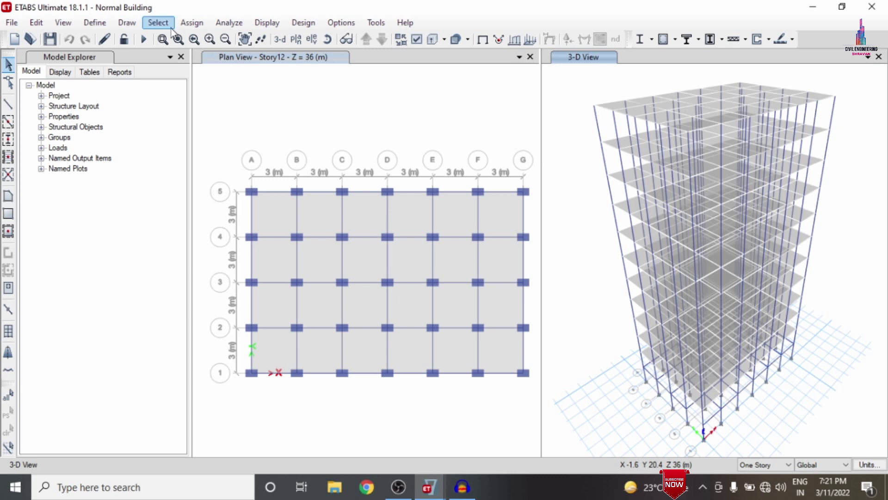
Run the analysis so the 3-D view shows Dead load displacements (max 2.245, min -5.208 mm).
left_click(229, 22)
left_click(282, 189)
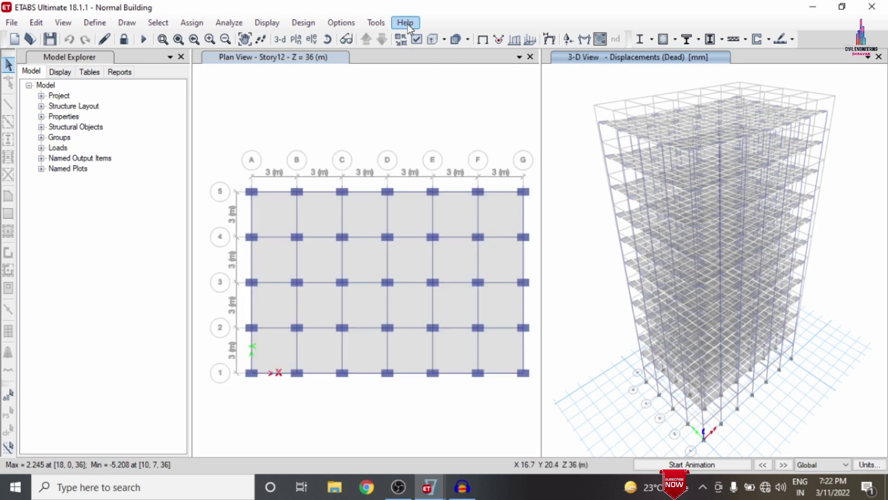
Show the EQX deformed shape, with displacements from 13.089 to -0.873 mm.
left_click(267, 25)
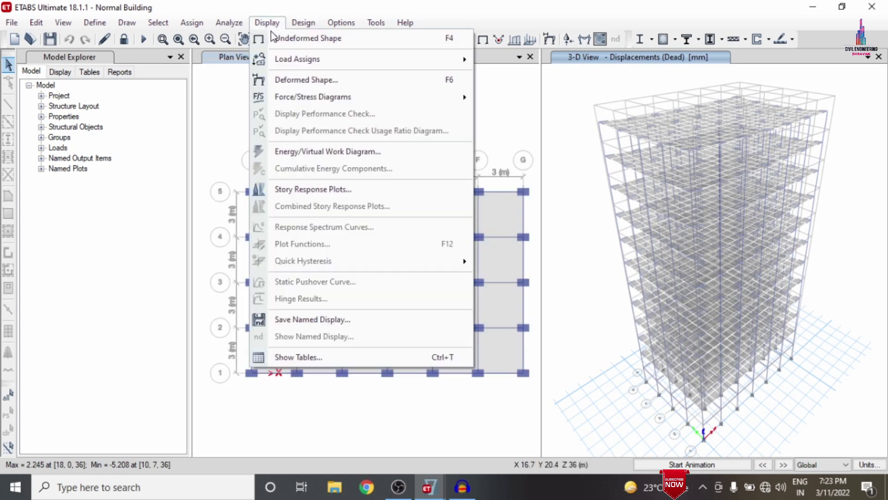
left_click(287, 80)
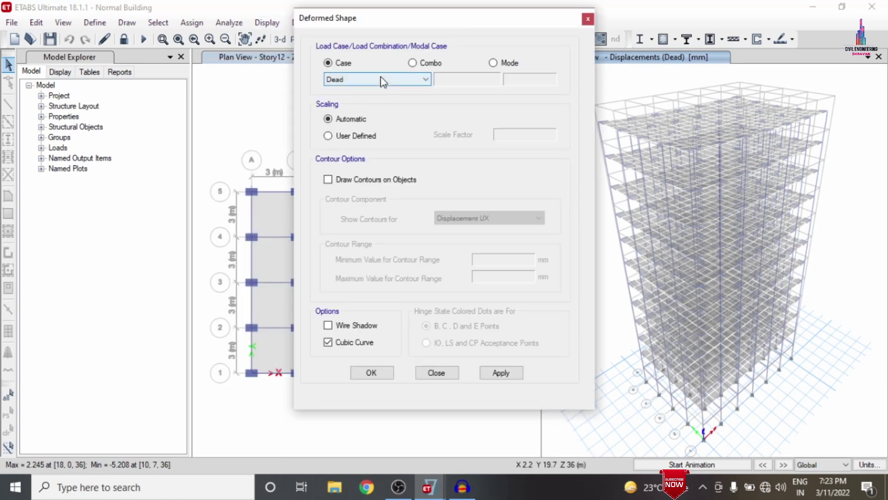
left_click(380, 79)
left_click(369, 109)
left_click(499, 372)
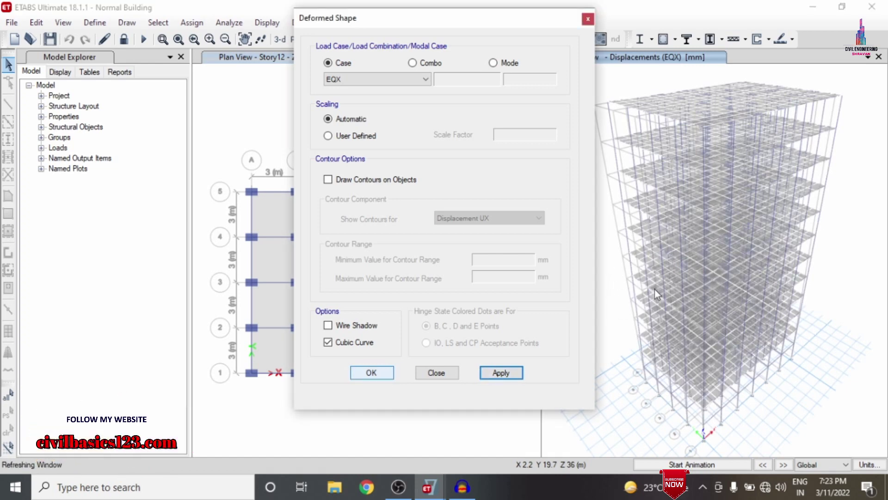
key("Escape")
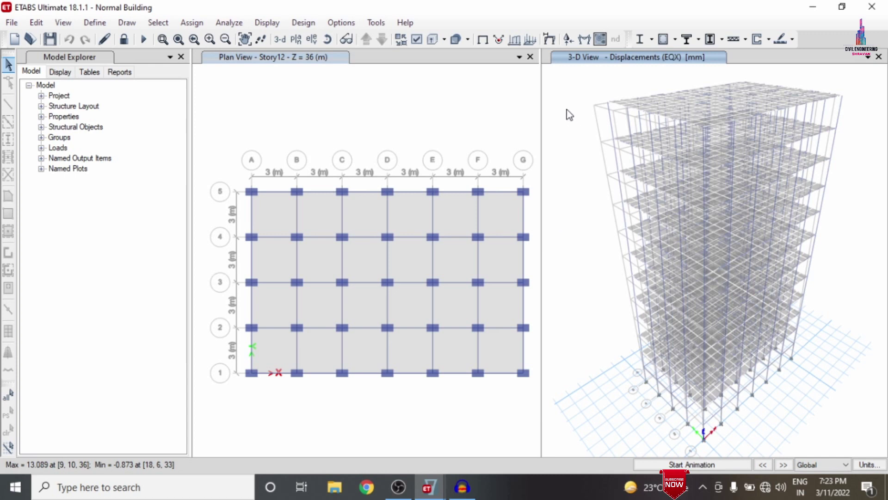
left_click(267, 22)
left_click(217, 332)
left_click(267, 22)
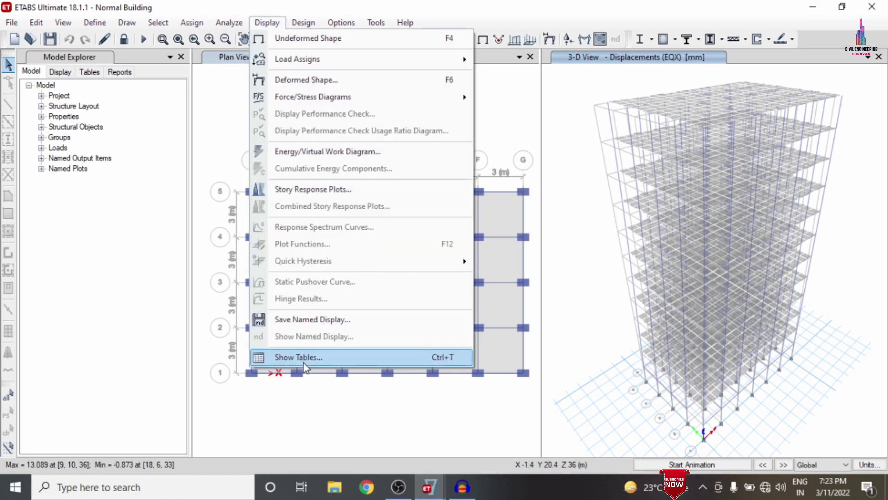
Limit the result tables to the EQX load case, dropping EQY.
left_click(303, 357)
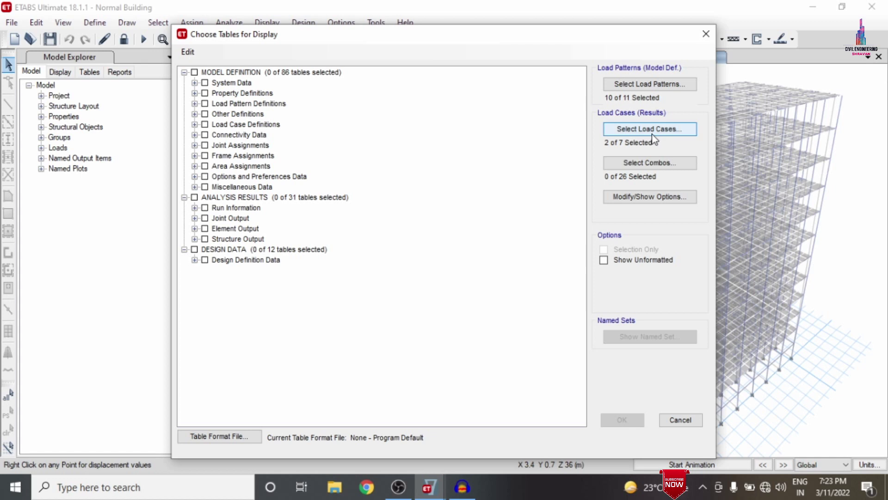
left_click(650, 129)
left_click(330, 147, "ctrl")
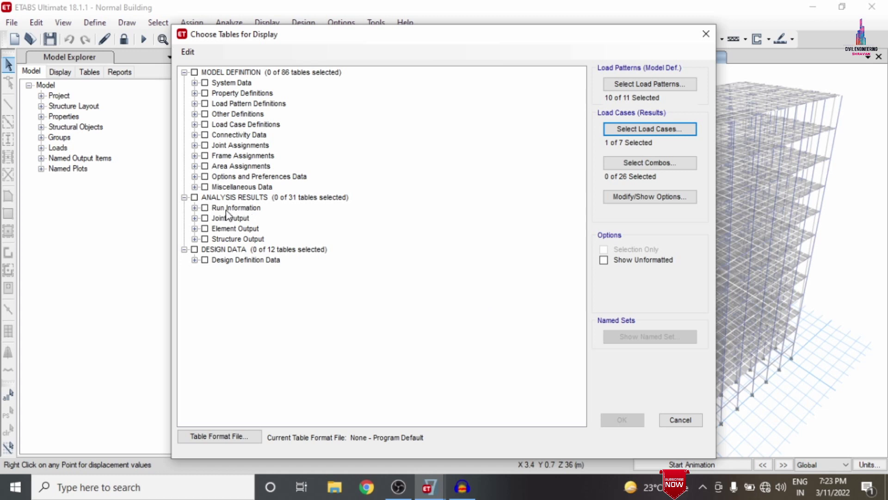
Select the Joint Displacements and Story Drifts tables under Joint Output and display them.
left_click(194, 208)
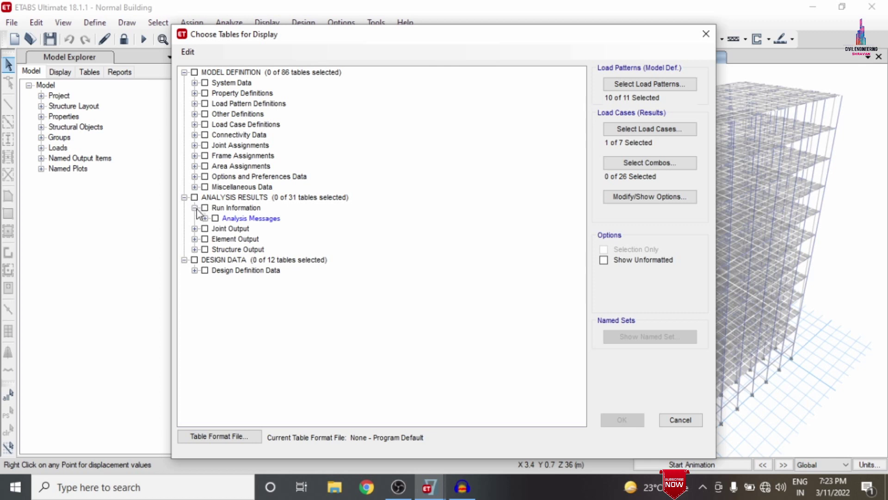
left_click(205, 218)
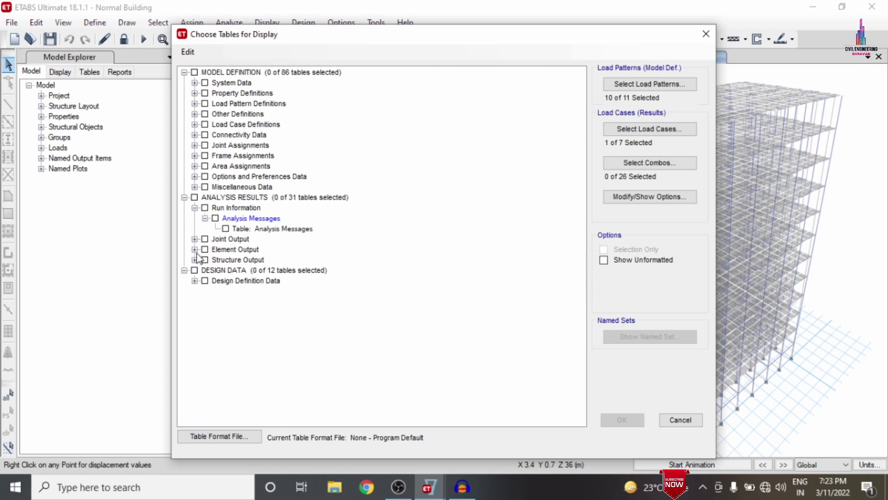
left_click(195, 239)
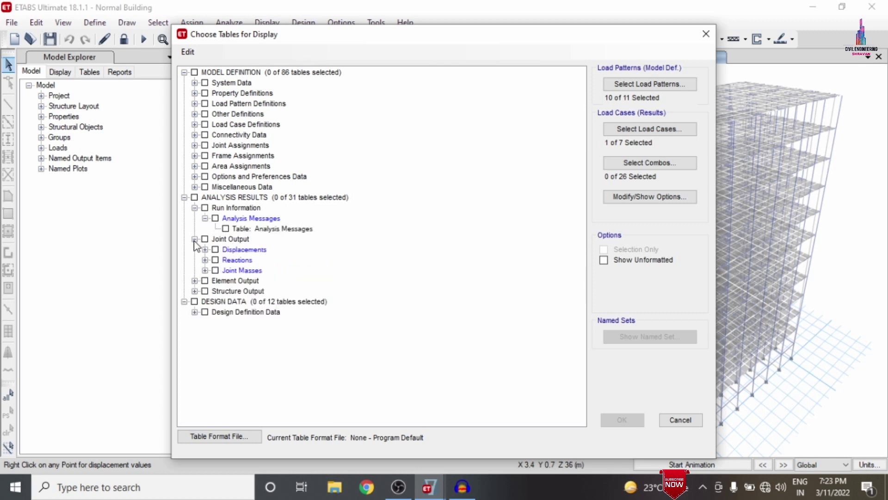
left_click(205, 249)
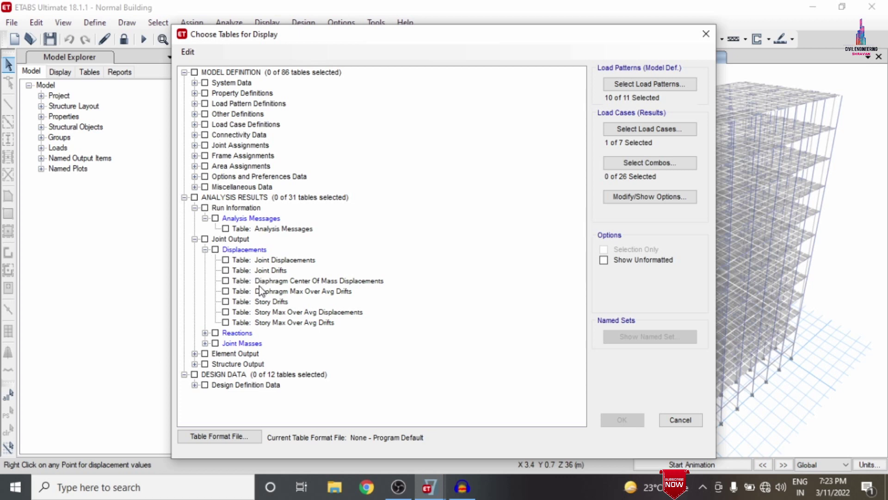
left_click(259, 260)
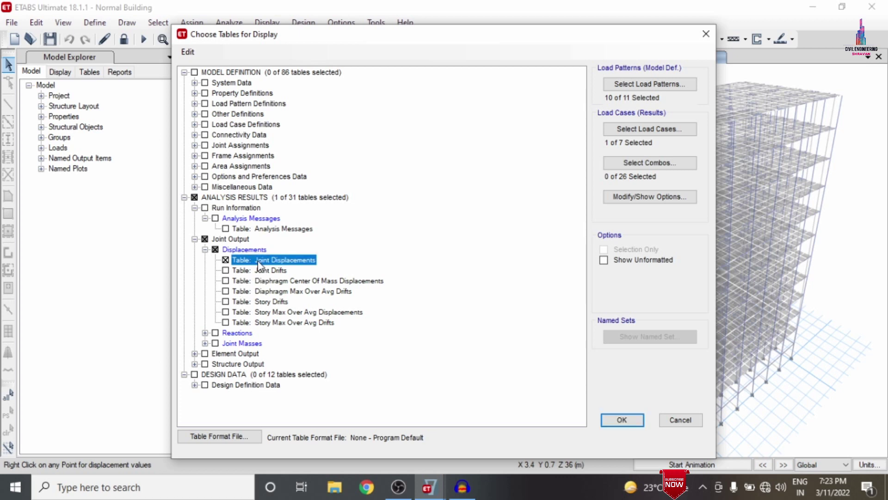
left_click(263, 303)
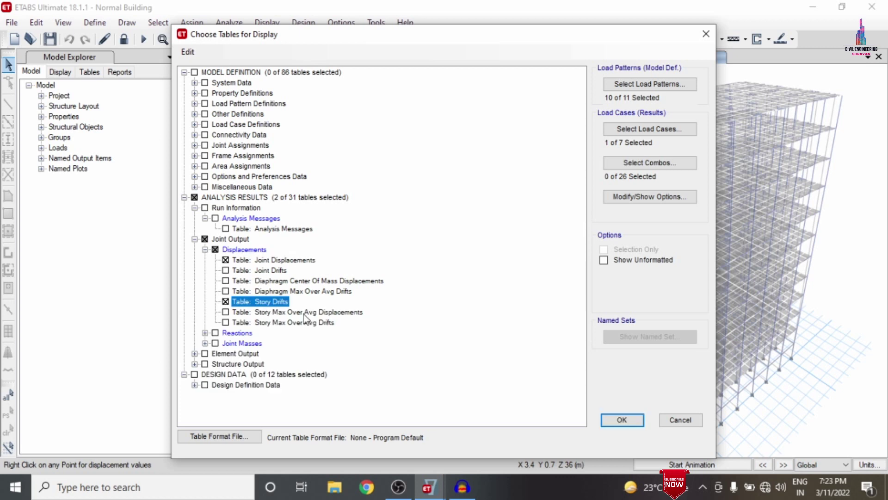
left_click(615, 422)
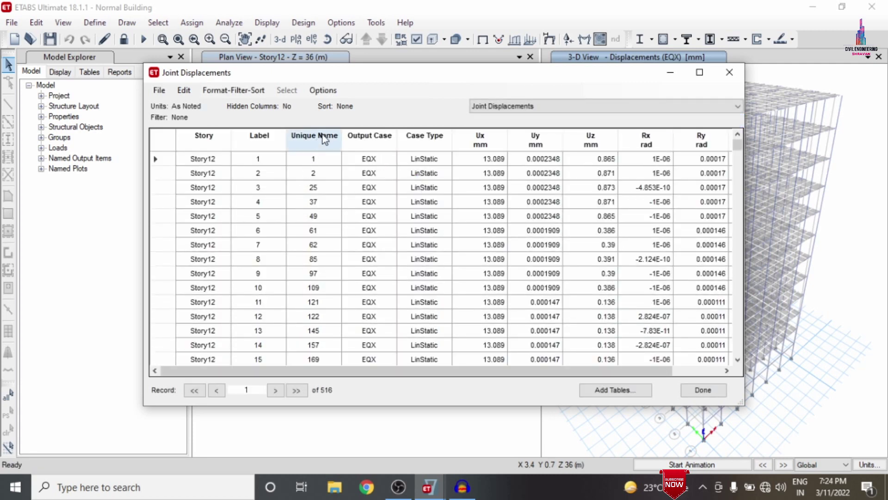
Switch to the EQX Story Drifts table and select all 12 rows for copying.
left_click(518, 105)
left_click(512, 126)
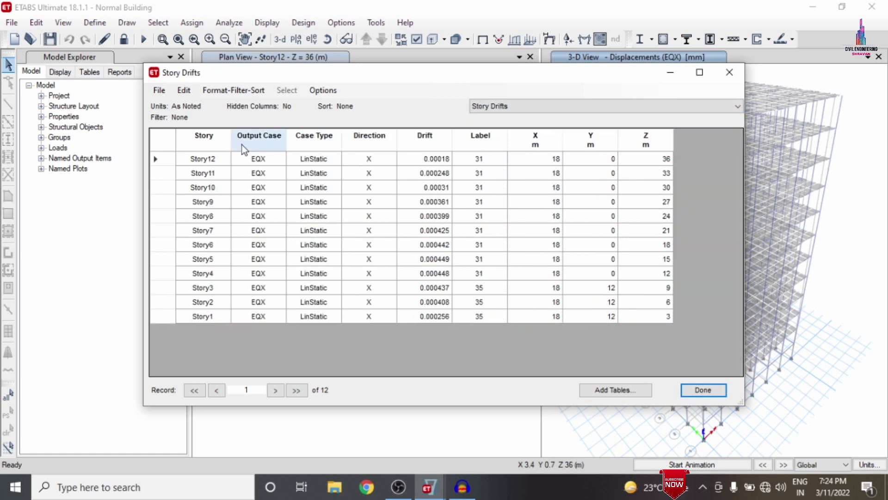
left_click(425, 139)
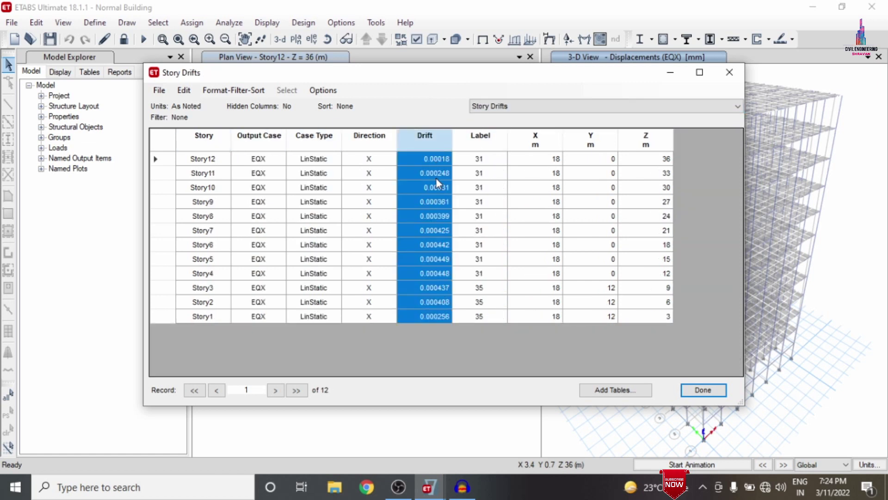
key("ctrl+a")
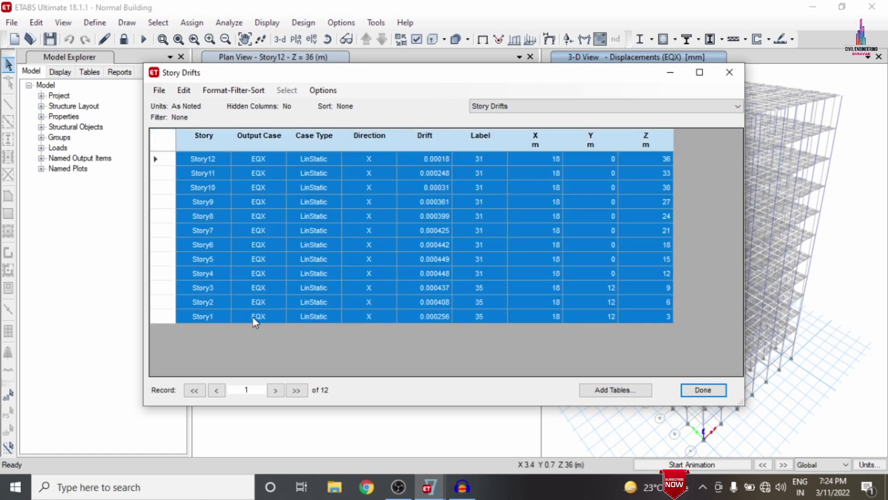
left_click(249, 492)
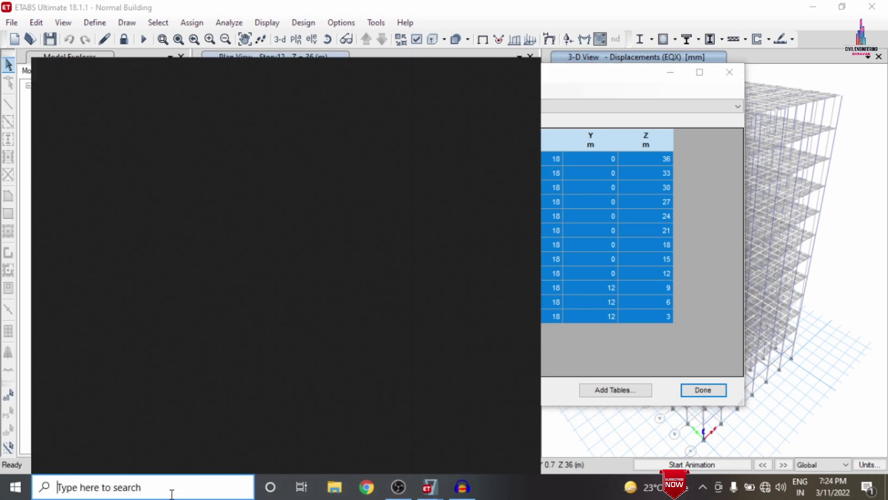
Launch Excel 2007 and paste the story drift table at cell D4.
type("exc")
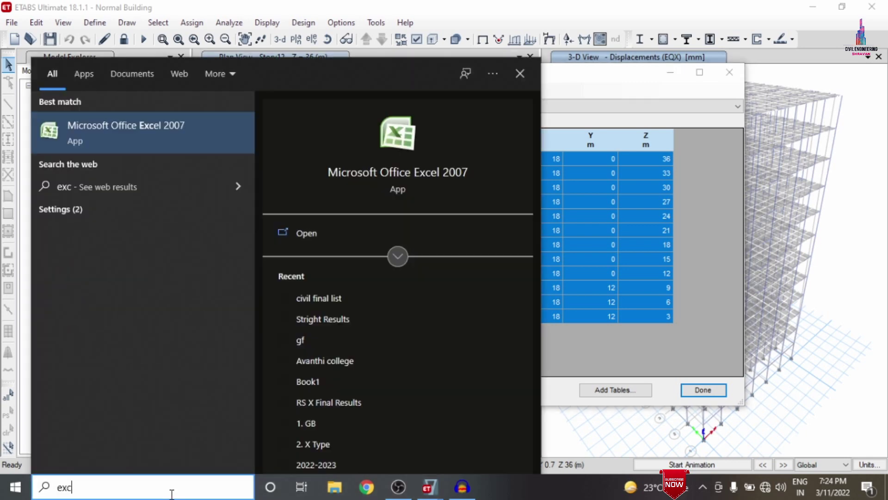
key("Return")
left_click(164, 172)
type("Story\tOutput Case\tCase Type\tDirection\tDrift\tLabel\tX\tY\tZ \t\t\t\t\t\tm\tm\tm Story12\tEQX\tLinStatic\tX\t0.00018\t31\t18\t0\t36 Story11\tEQX\tLinStatic\tX\t0.000248\t31\t18\t0\t33 Story10\tEQX\tLinStatic\tX\t0.00031\t31\t18\t0\t30 Story9\tEQX\tLinStatic\tX\t0.000361\t31\t18\t0\t27 Story8\tEQX\tLinStatic\tX\t0.000399\t31\t18\t0\t24 Story7\tEQX\tLinStatic\tX\t0.000425\t31\t18\t0\t21 Story6\tEQX\tLinStatic\tX\t0.000442\t31\t18\t0\t18 Story5\tEQX\tLinStatic\tX\t0.000449\t31\t18\t0\t15 Story4\tEQX\tLinStatic\tX\t0.000448\t31\t18\t0\t12 Story3\tEQX\tLinStatic\tX\t0.000437\t35\t18\t12\t9 Story2\tEQX\tLinStatic\tX\t0.000408\t35\t18\t12\t6 Story1\tEQX\tLinStatic\tX\t0.000256\t35\t18\t12\t3")
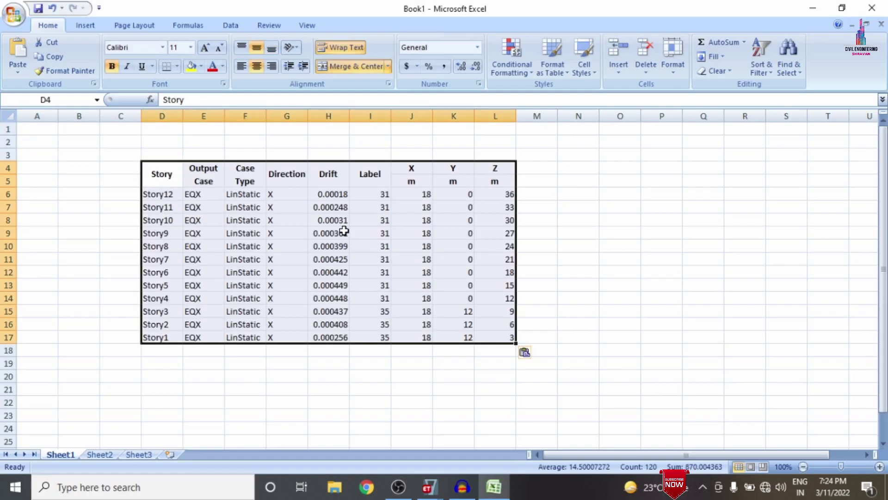
Copy the Drift column H4:H17 to F21:F34.
left_click(331, 181)
left_click_drag(330, 181, 331, 338)
key("ctrl+c")
scroll(296, 332, "down", 2)
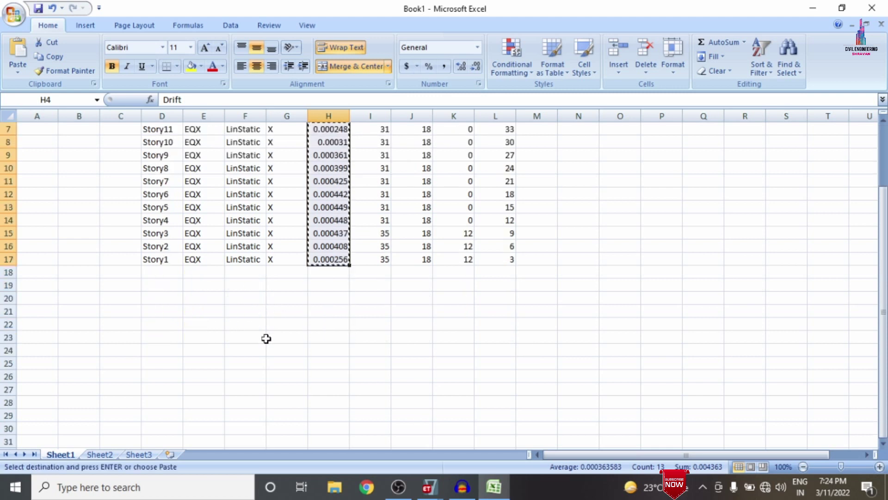
left_click(252, 310)
key("ctrl+v")
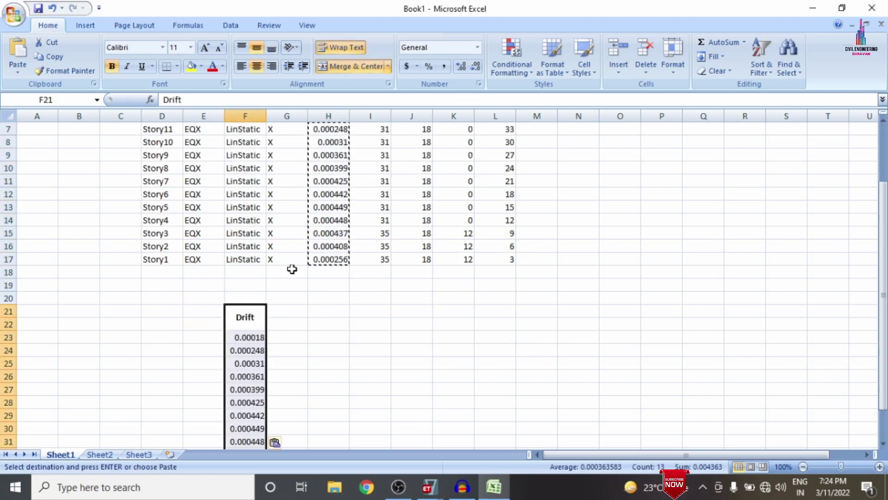
scroll(504, 325, "down", 3)
key("Escape")
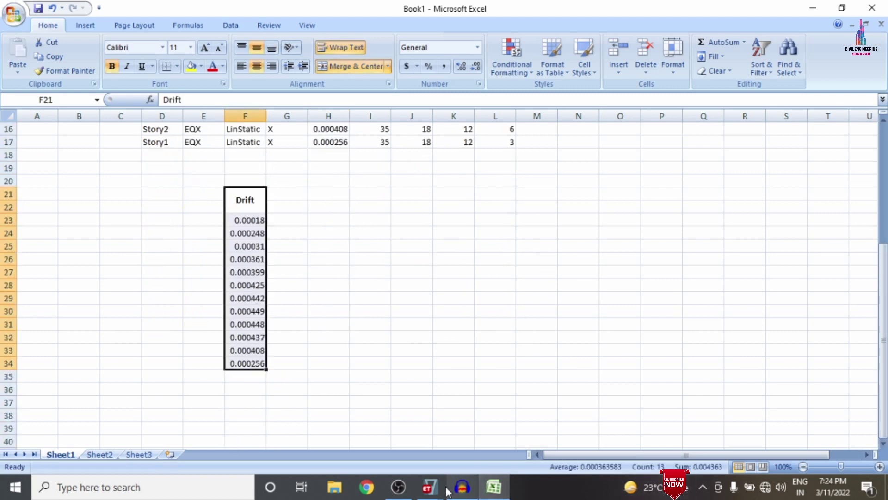
left_click(429, 487)
Return to the Normal Building model's Joint Displacements table.
left_click(409, 425)
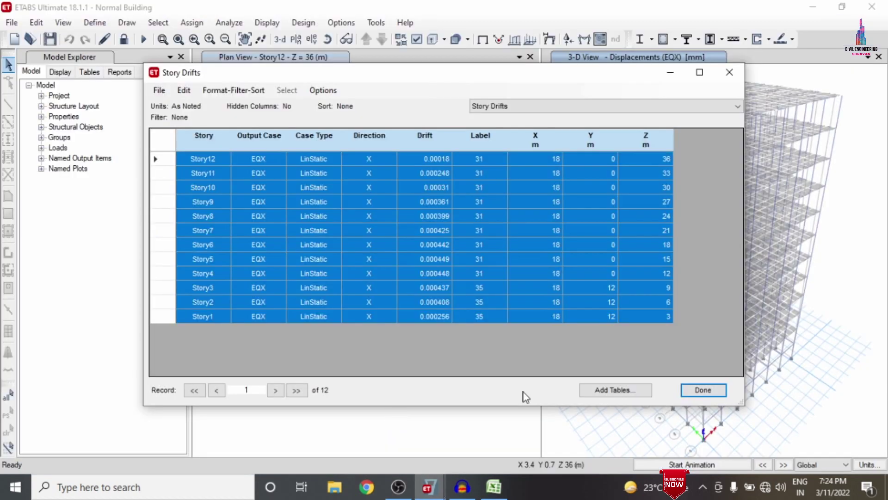
left_click(520, 106)
left_click(511, 119)
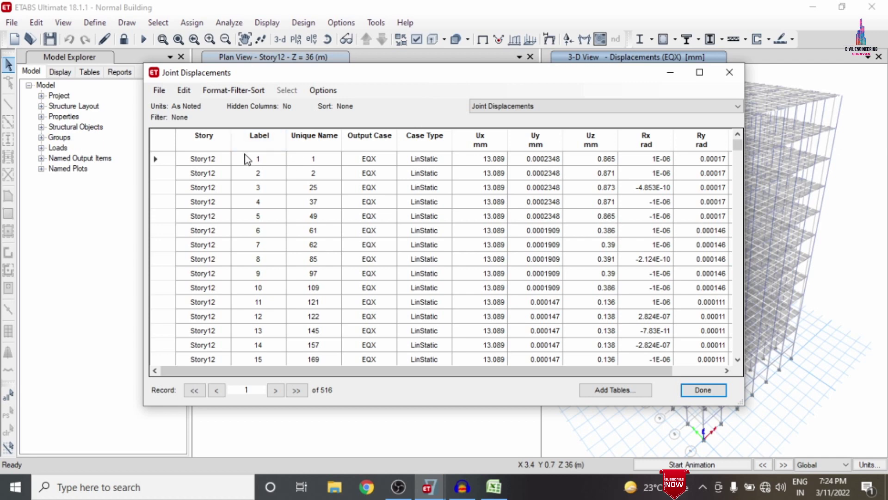
Filter the table to Label equals 1 and select its 13 rows, Story12 to Base.
left_click(223, 93)
left_click(229, 124)
left_click(295, 126)
left_click(287, 169)
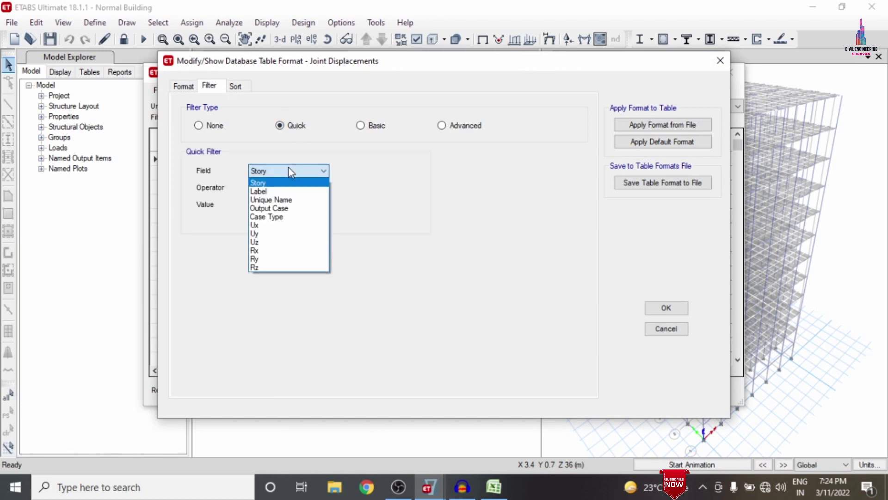
left_click(289, 191)
left_click(285, 187)
left_click(272, 206)
left_click(272, 205)
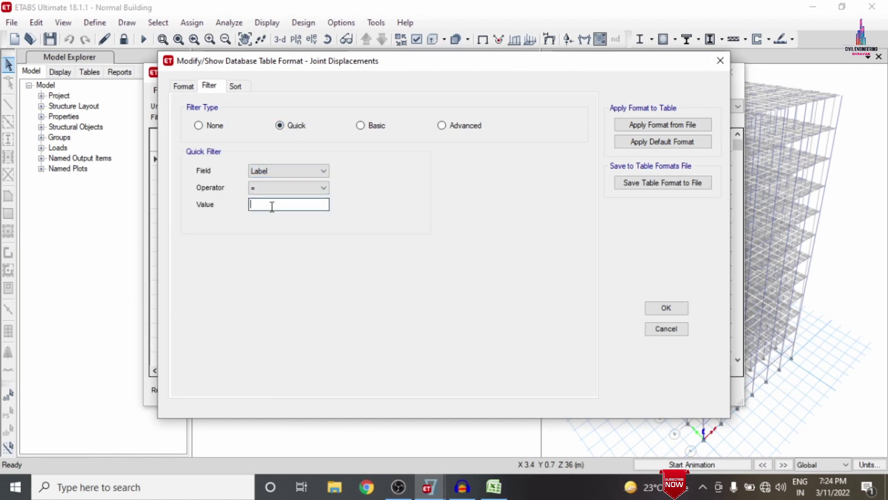
left_click(666, 307)
left_click(172, 139)
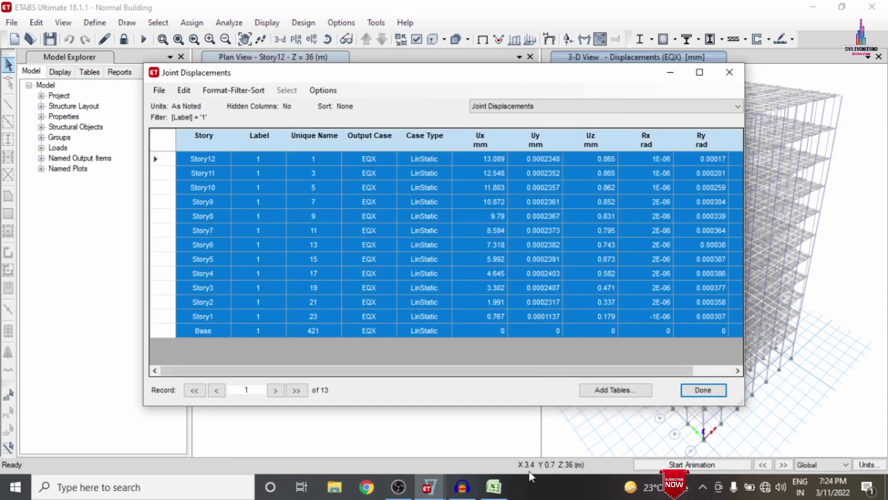
left_click(494, 487)
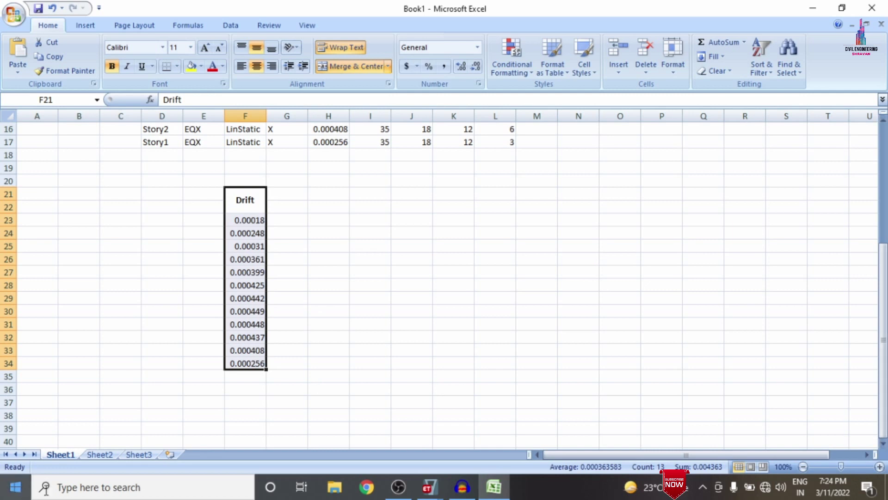
Paste the Label 1 EQX joint displacements onto Sheet2 at cell C3.
left_click(96, 454)
left_click(130, 154)
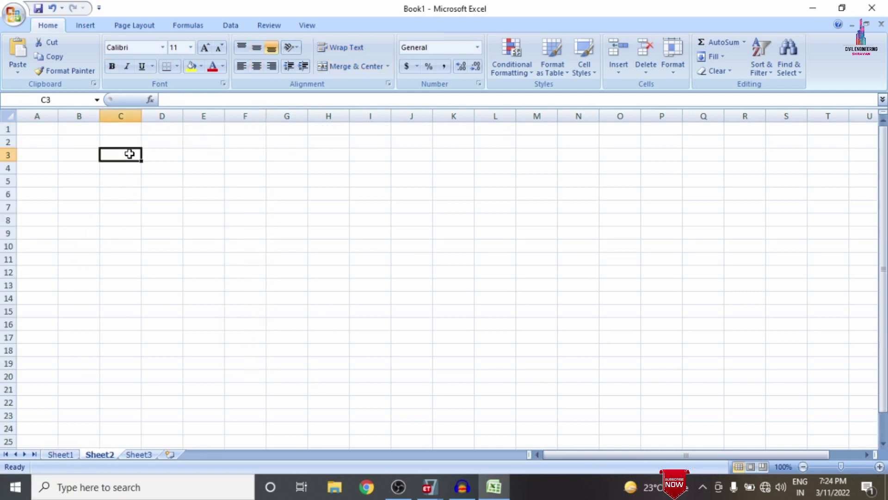
key("ctrl+v")
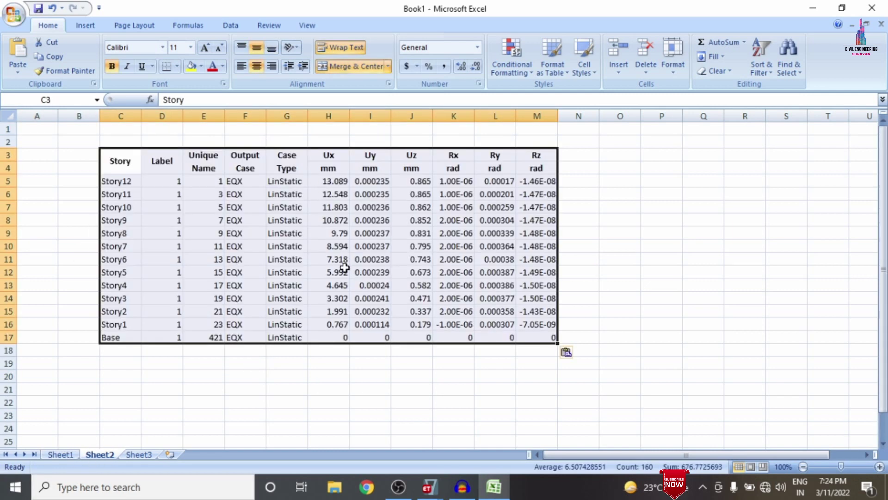
left_click(295, 396)
Close the displacements table and Normal Building model, then bring up the Shear wall model.
left_click(428, 487)
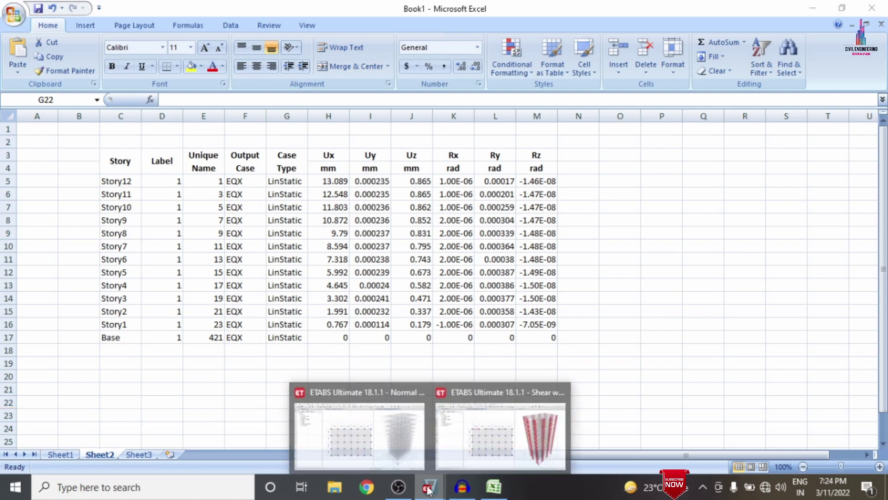
left_click(394, 433)
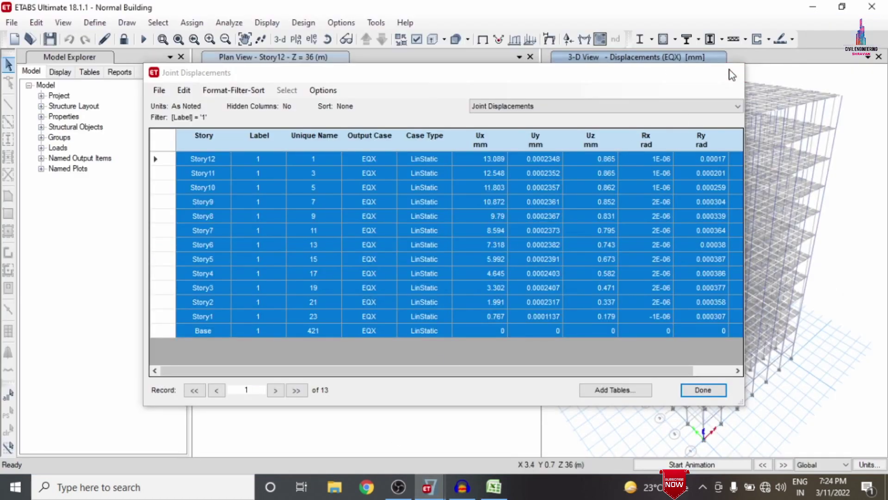
left_click(730, 72)
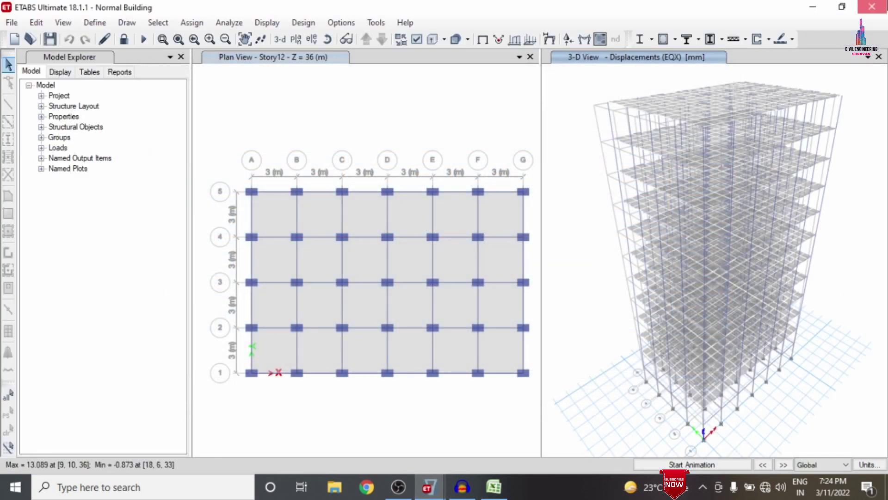
left_click(881, 8)
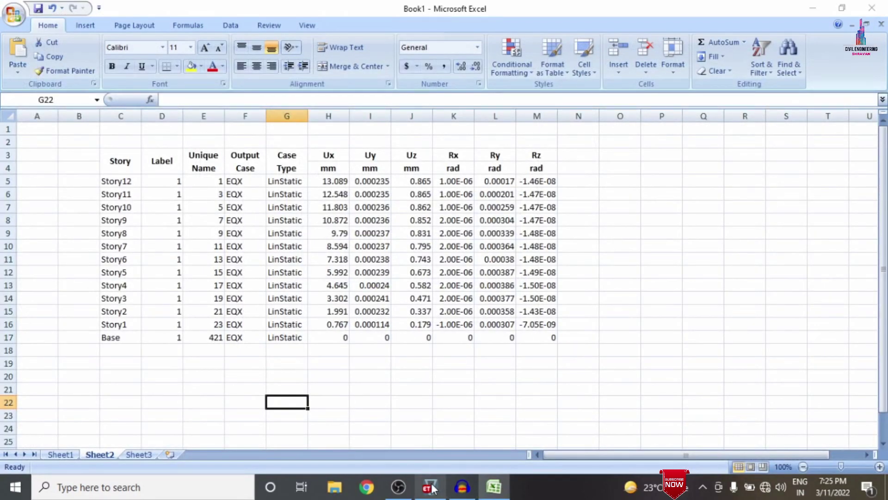
left_click(430, 487)
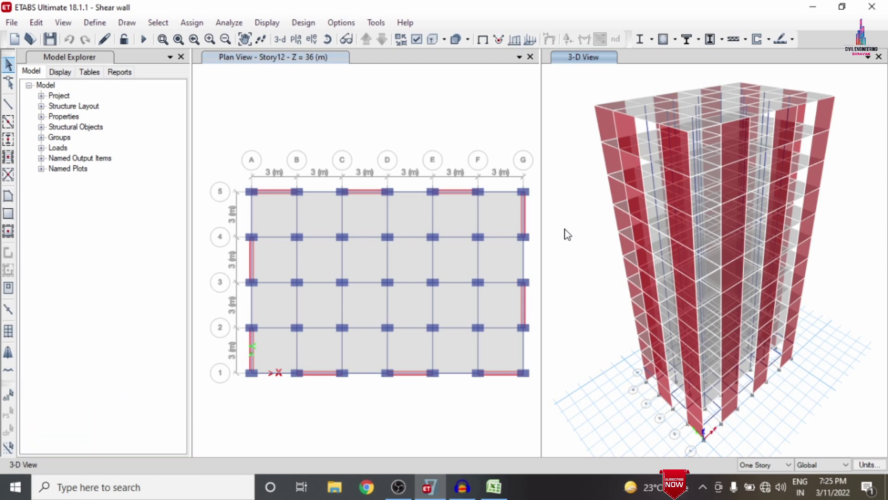
Review wall section SW2 (M30, 230 mm, Shell-Thin) and close it unchanged.
left_click(93, 22)
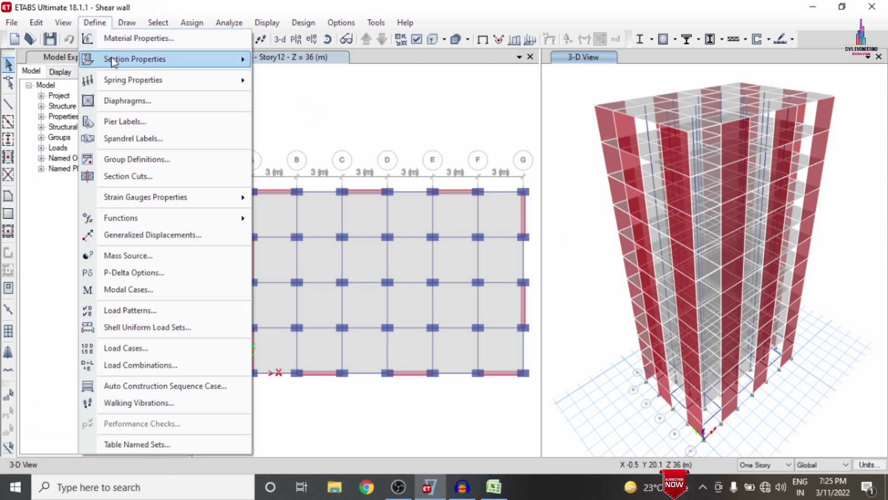
mouse_move(114, 59)
left_click(282, 130)
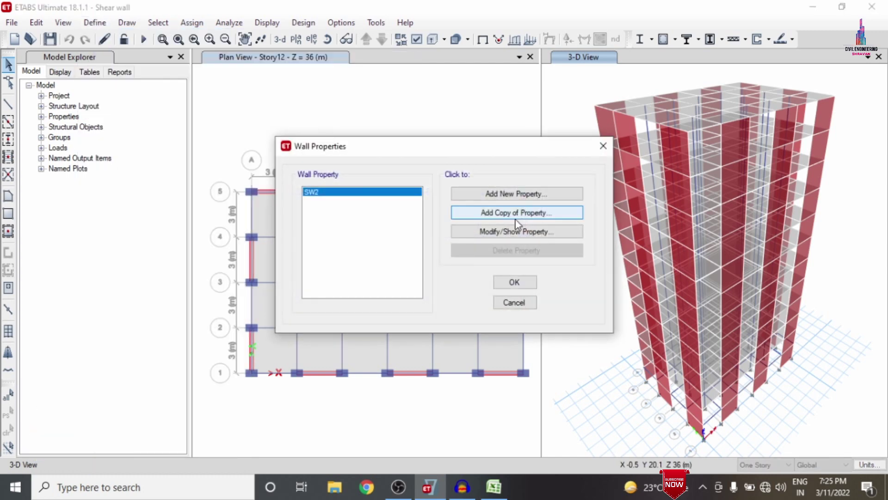
left_click(484, 231)
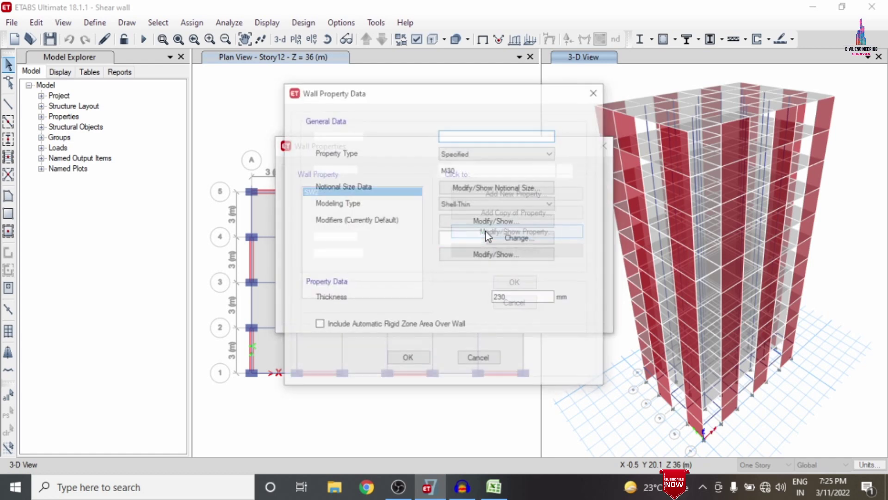
left_click(494, 358)
left_click(511, 302)
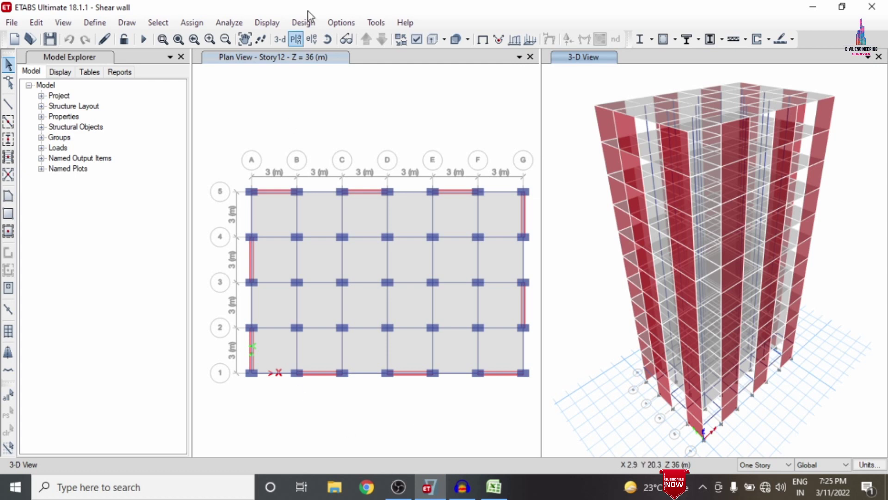
left_click(230, 23)
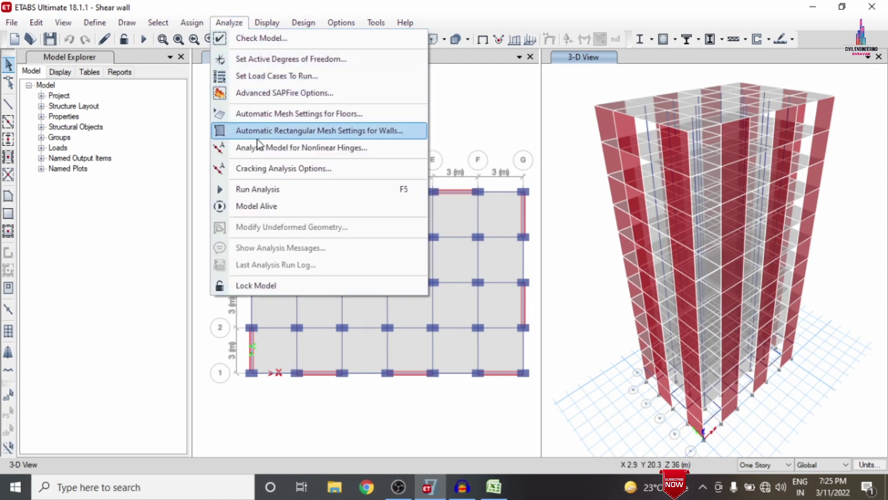
Run the Shear wall analysis and display its EQX deformed shape in mm.
left_click(248, 189)
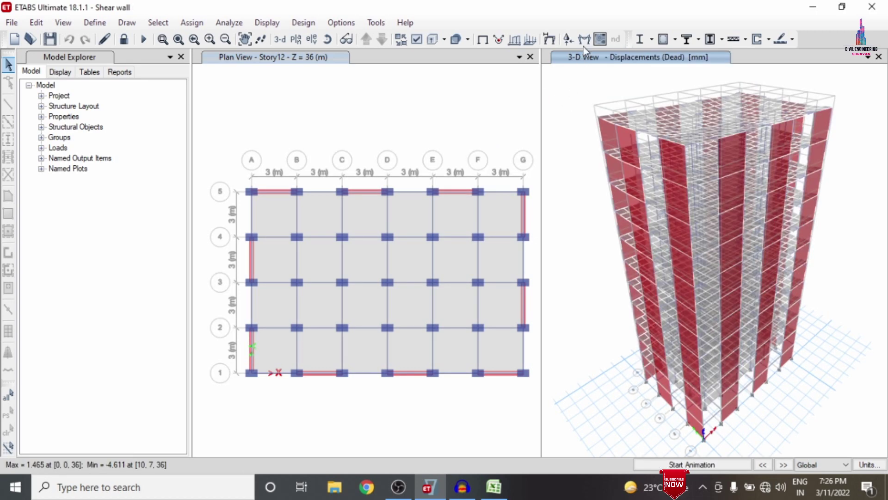
left_click(268, 22)
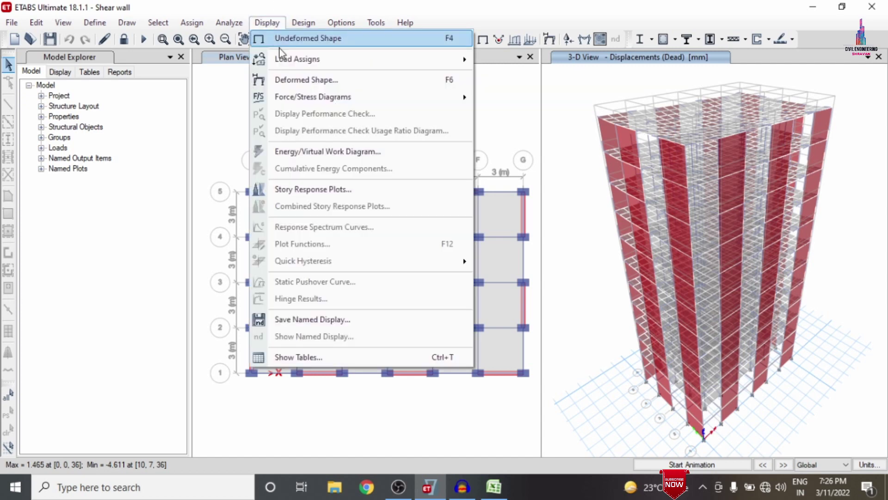
left_click(284, 78)
left_click(359, 79)
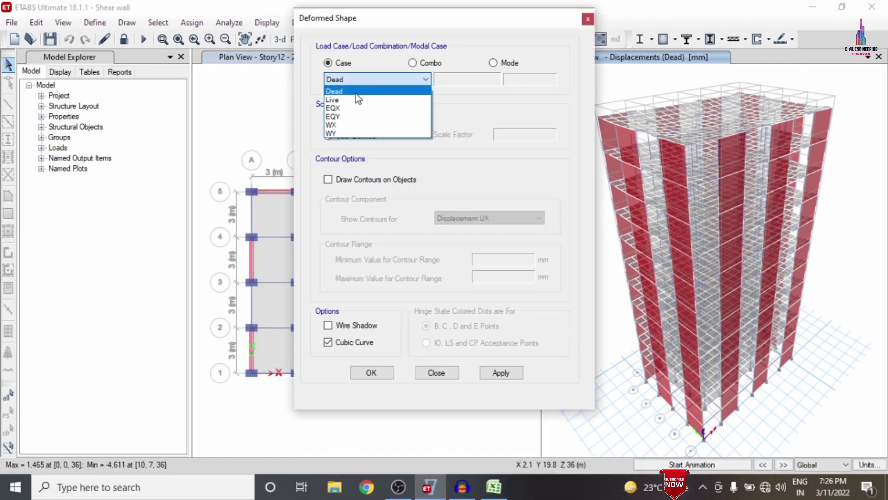
left_click(356, 106)
left_click(509, 372)
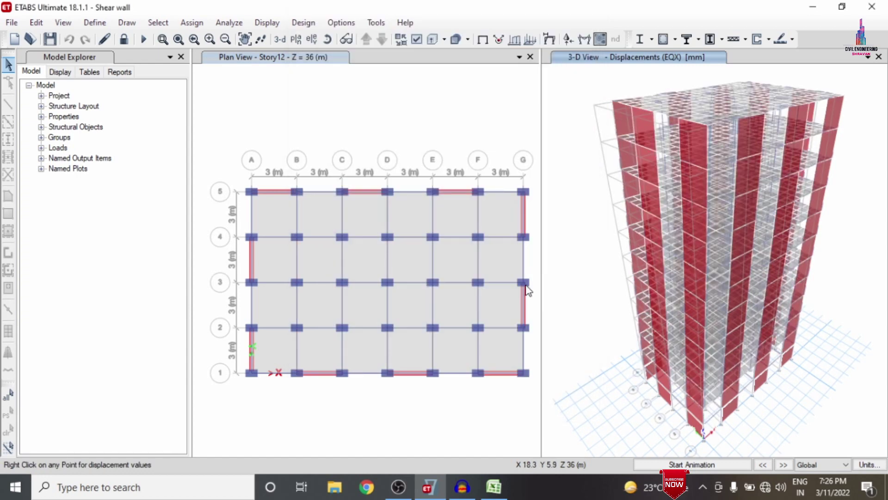
Show the Story Drifts and Joint Displacements tables for the EQX load case only.
left_click(267, 24)
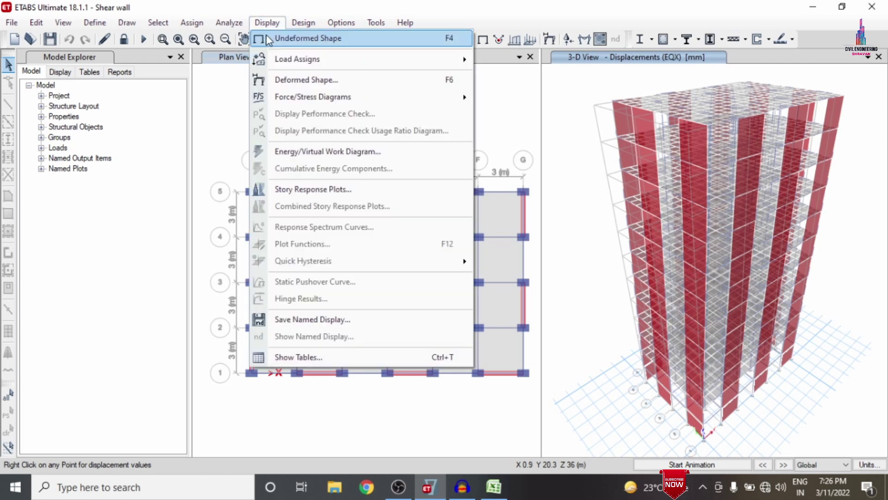
left_click(353, 356)
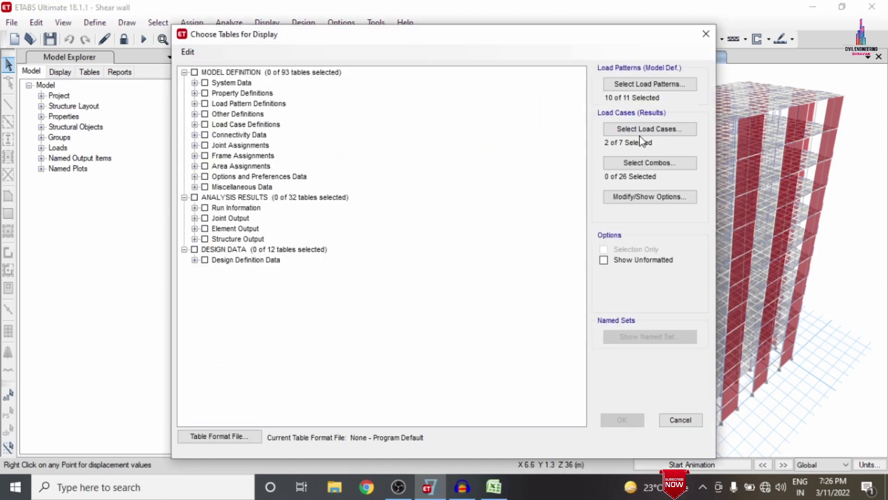
left_click(639, 129)
left_click(363, 139)
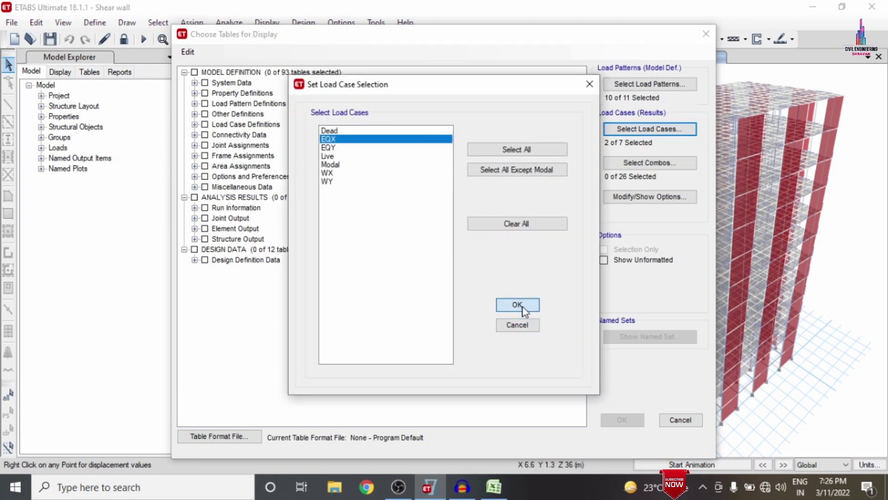
left_click(516, 305)
left_click(195, 217)
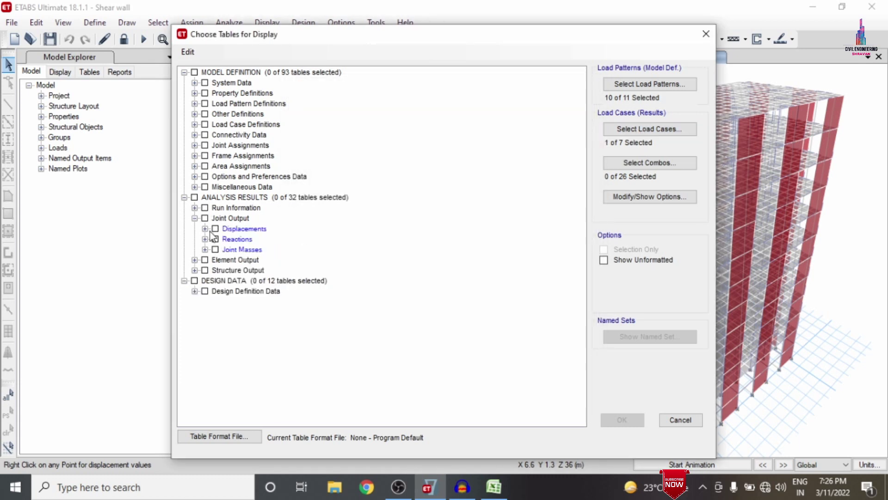
left_click(205, 229)
left_click(266, 280)
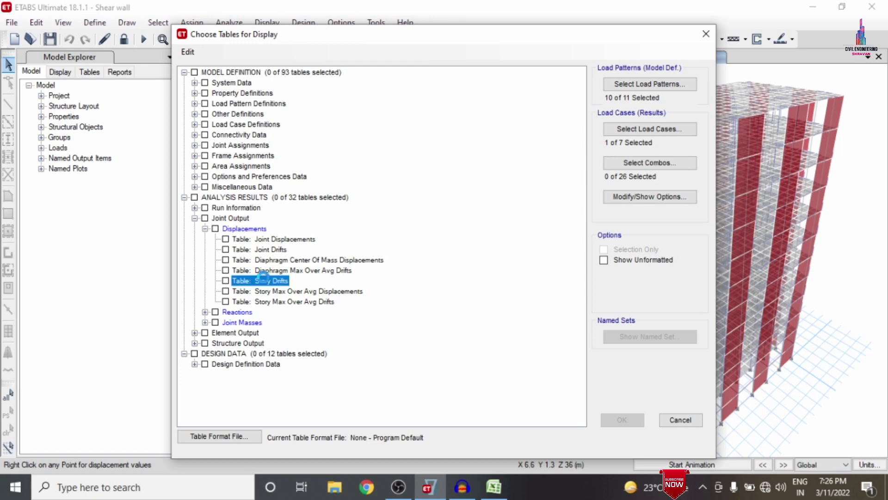
left_click(269, 239)
left_click(638, 419)
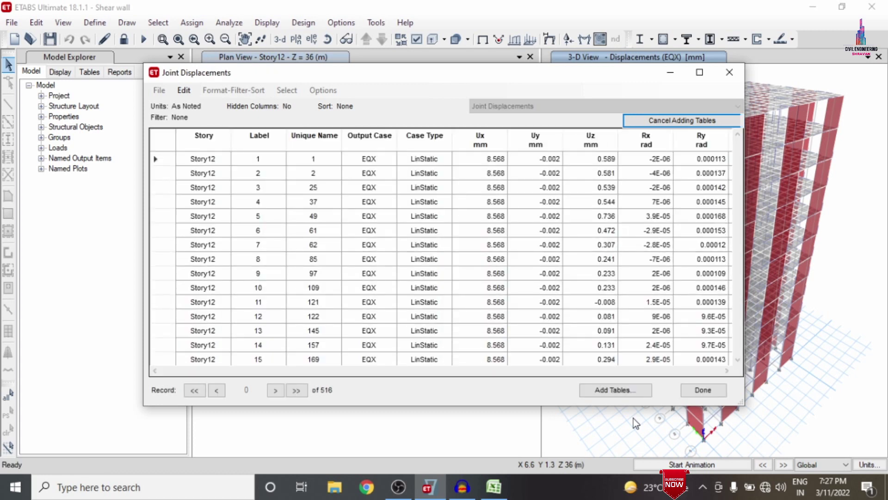
Switch to the Story Drifts table, select all of it, and return to Excel.
left_click(490, 108)
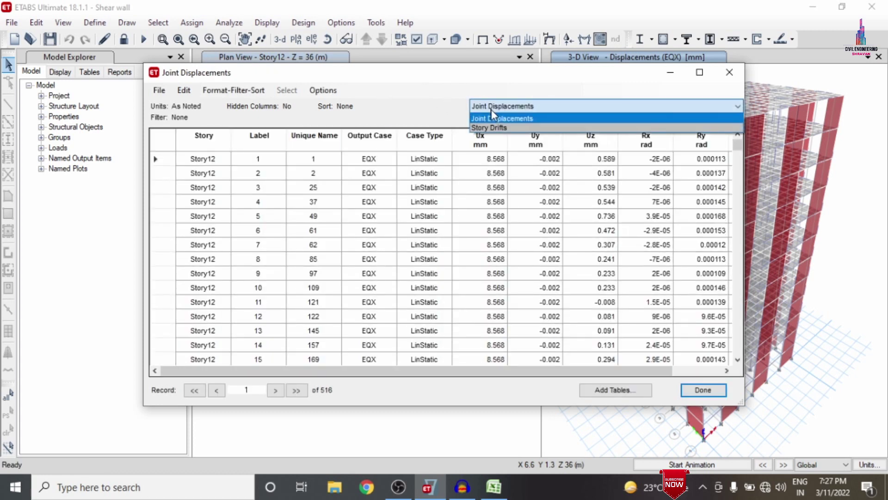
left_click(494, 128)
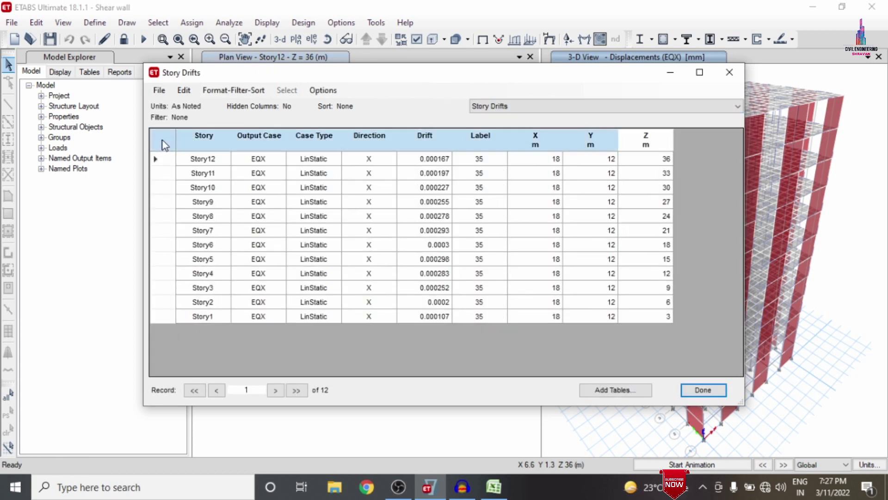
left_click(162, 140)
left_click(493, 486)
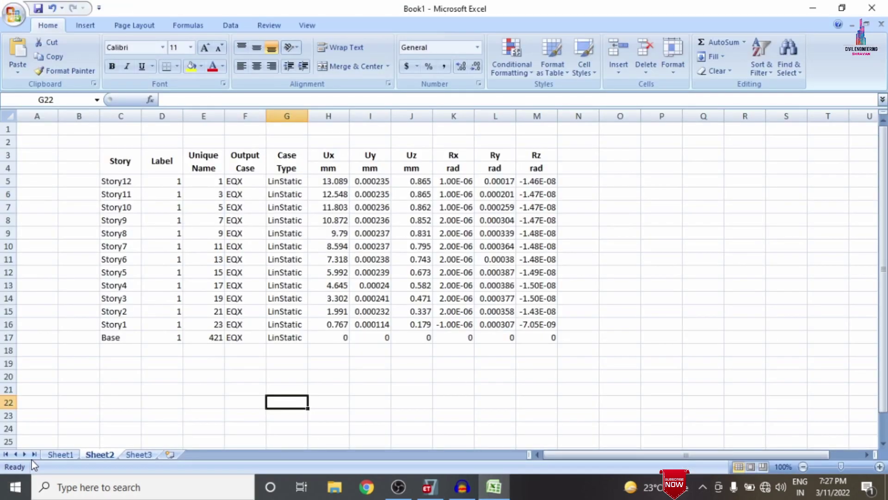
Paste the shear-wall story drifts table at O4 on Sheet1.
left_click(61, 455)
scroll(313, 275, "up", 5)
left_click(602, 172)
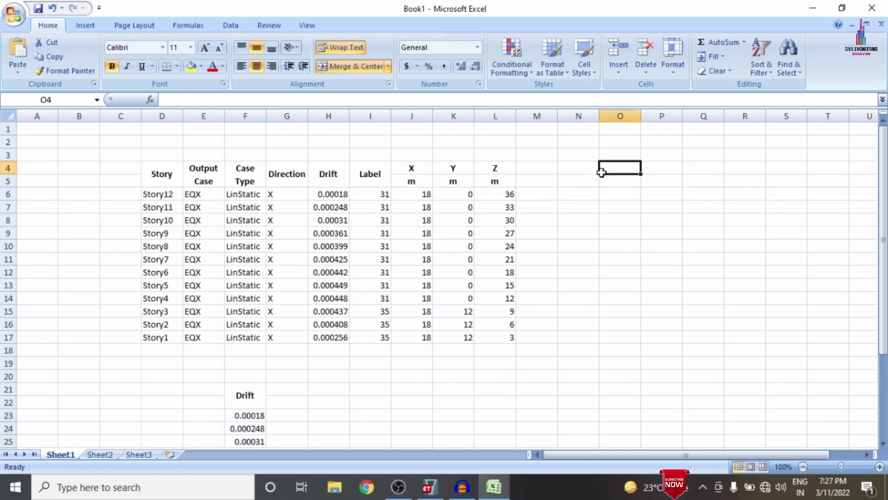
key("ctrl+v")
Copy the shear-wall Drift column S4:S17 into G21 beside the frame drifts.
left_click_drag(786, 175, 795, 342)
key("ctrl+c")
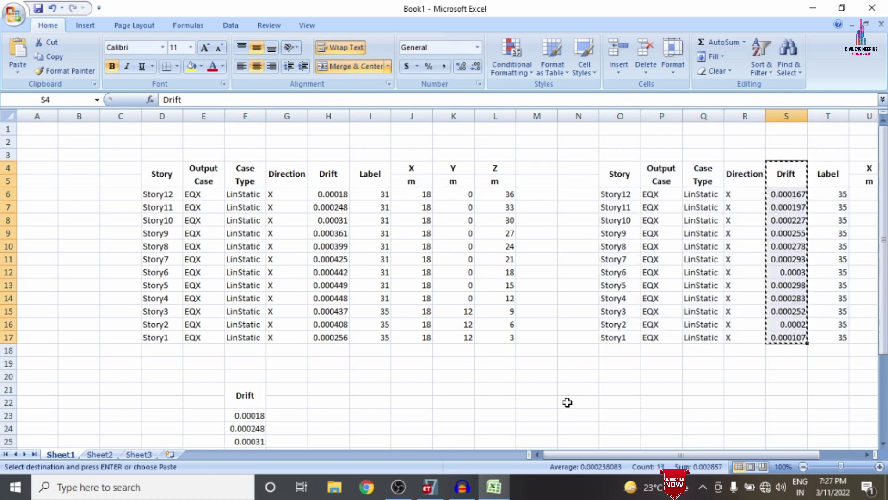
left_click(284, 390)
key("ctrl+v")
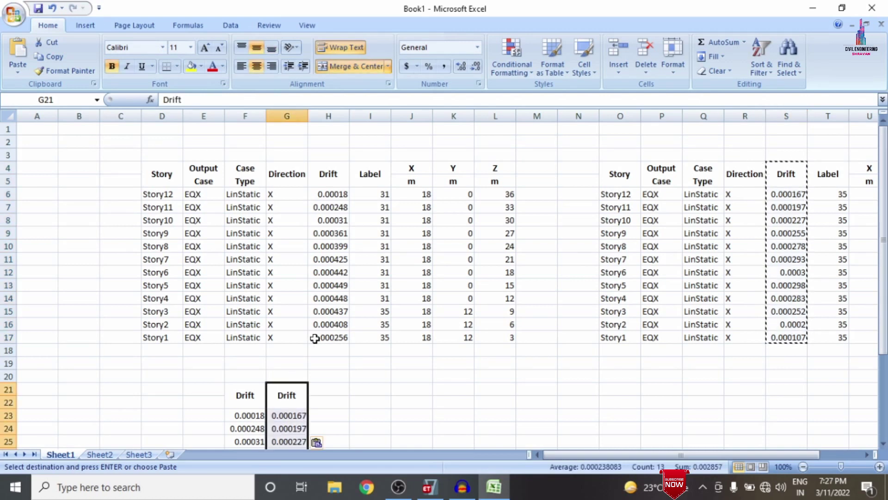
scroll(364, 401, "down", 4)
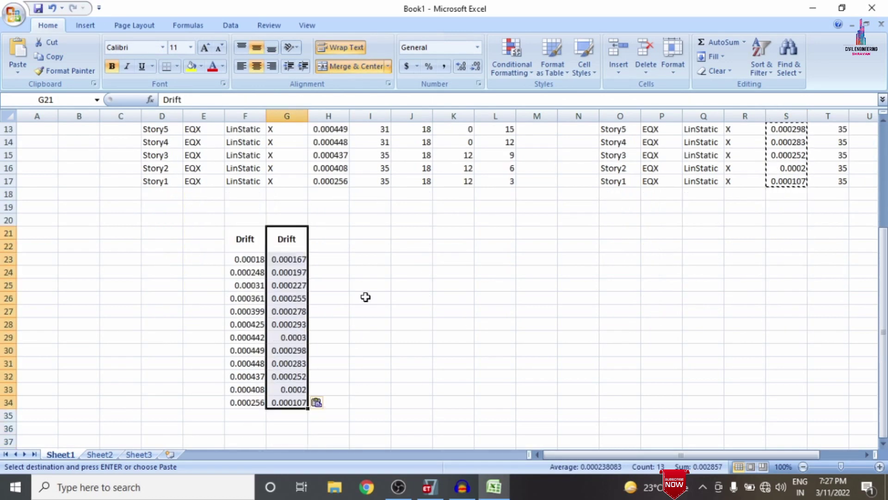
left_click(340, 282)
Filter the Joint Displacements table to Label = 1, select all rows, and return to Excel.
left_click(502, 118)
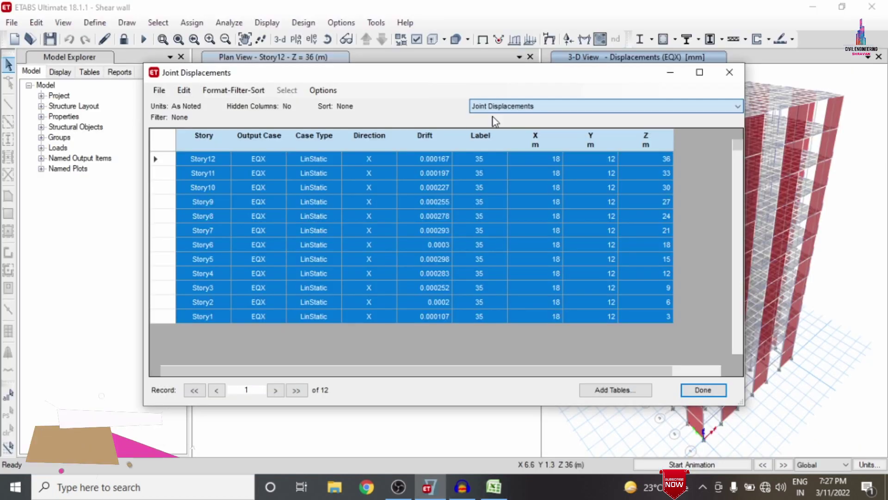
left_click(231, 89)
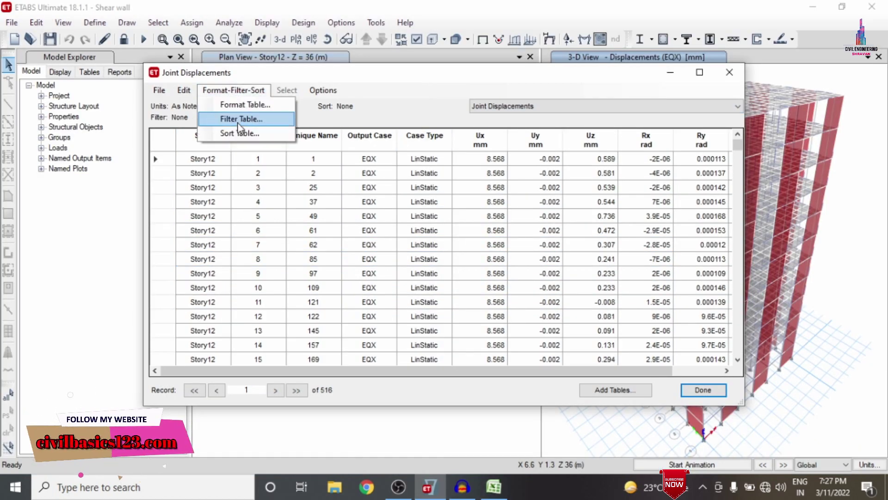
left_click(239, 104)
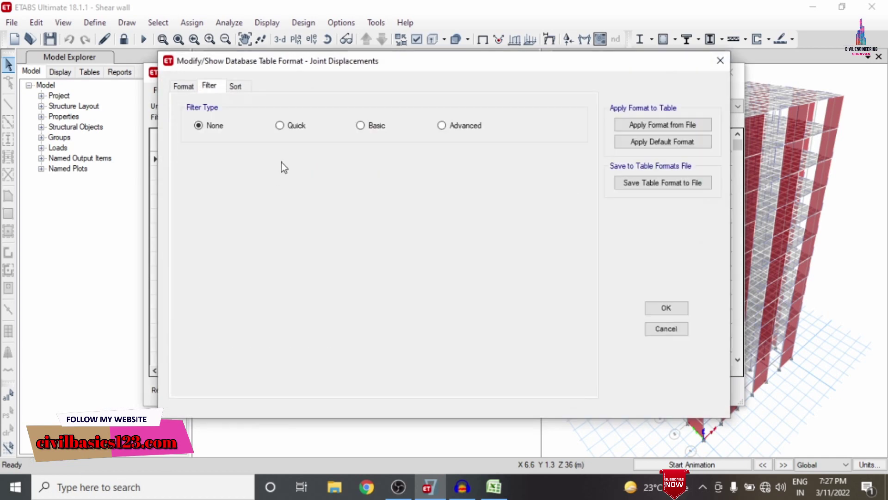
left_click(279, 125)
left_click(266, 171)
left_click(263, 191)
left_click(265, 188)
left_click(262, 207)
left_click(264, 205)
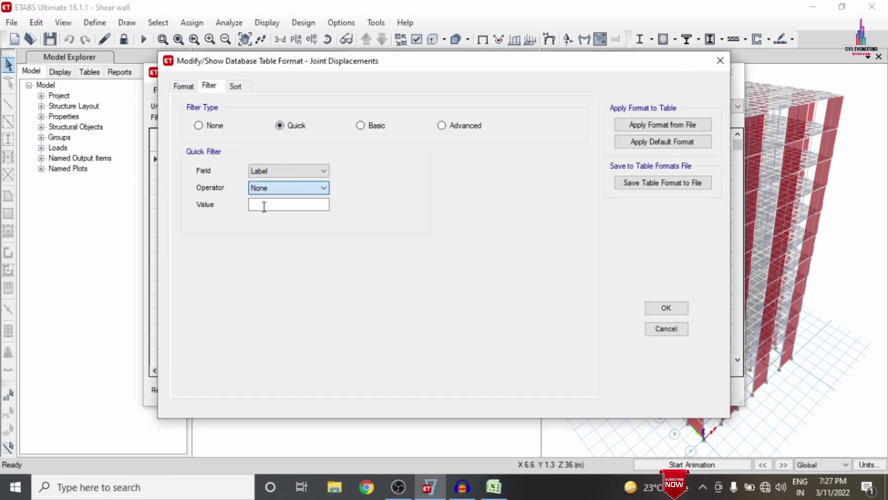
type("1")
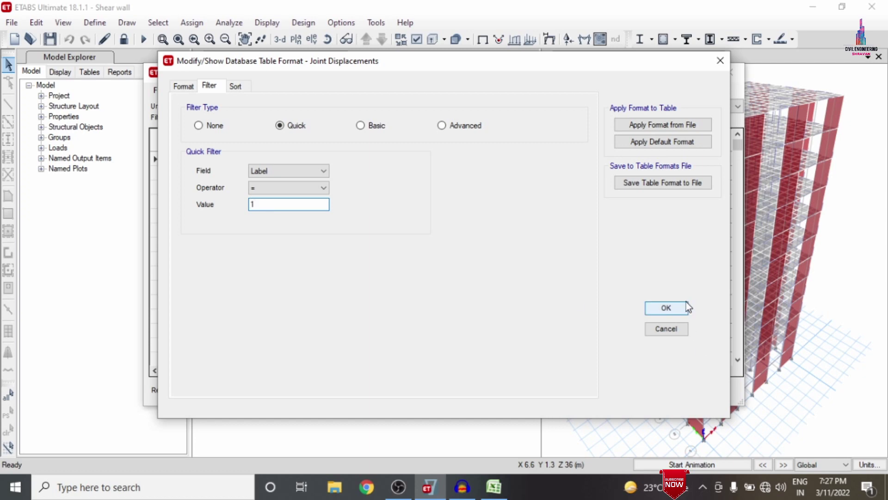
left_click(671, 307)
left_click(163, 141)
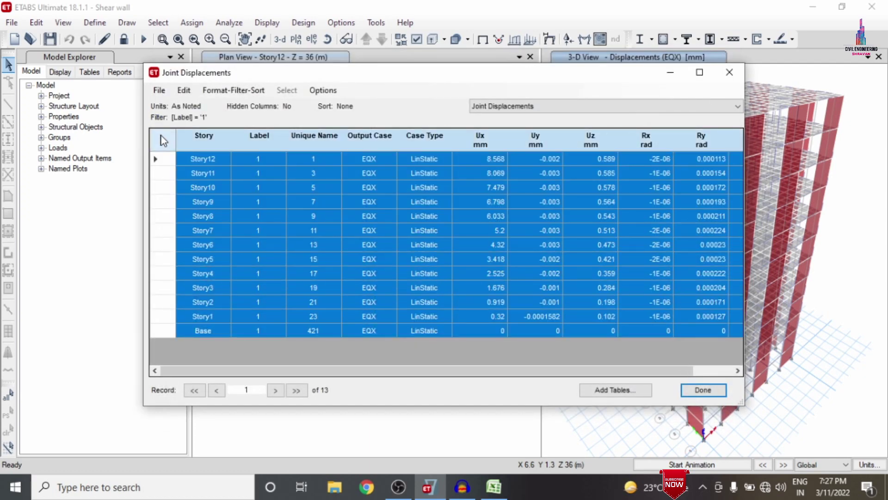
left_click(494, 487)
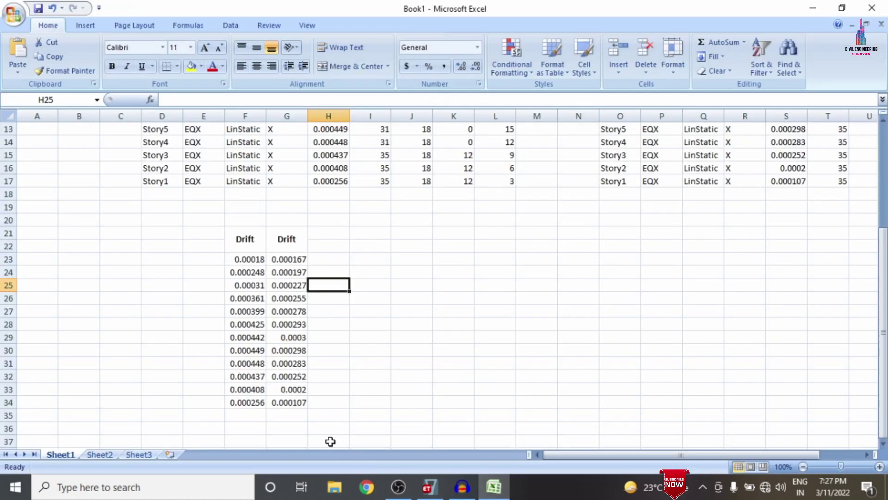
Paste the shear-wall displacement table at O3 on Sheet2.
left_click(99, 453)
left_click(624, 167)
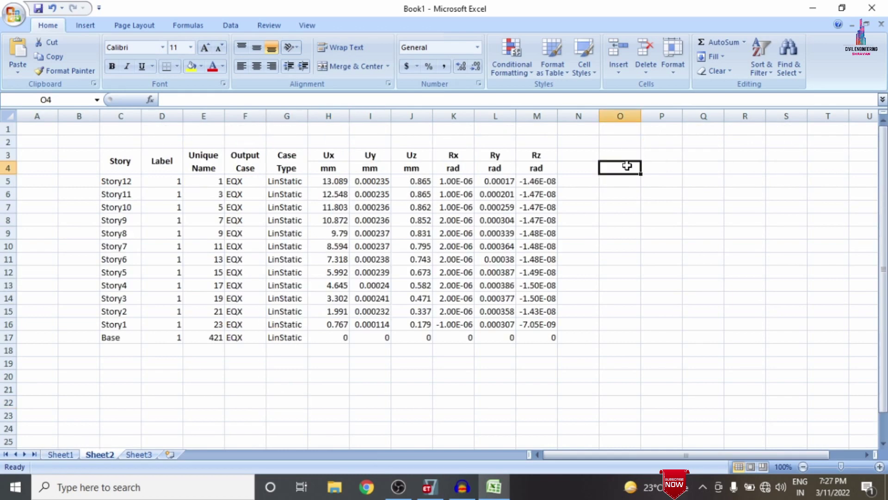
left_click(625, 153)
key("ctrl+v")
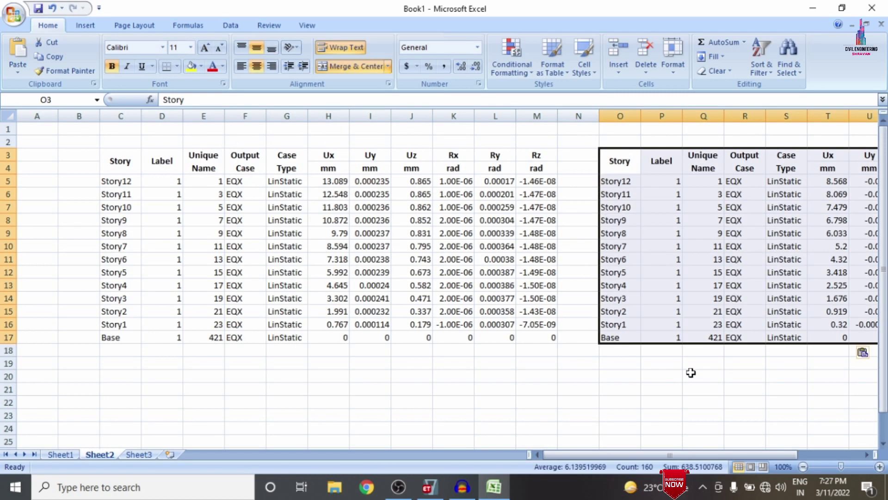
left_click(586, 413)
Copy the frame model's Ux column H3:H17 into E21.
left_click_drag(327, 157, 326, 330)
key("ctrl+c")
scroll(329, 328, "down", 4)
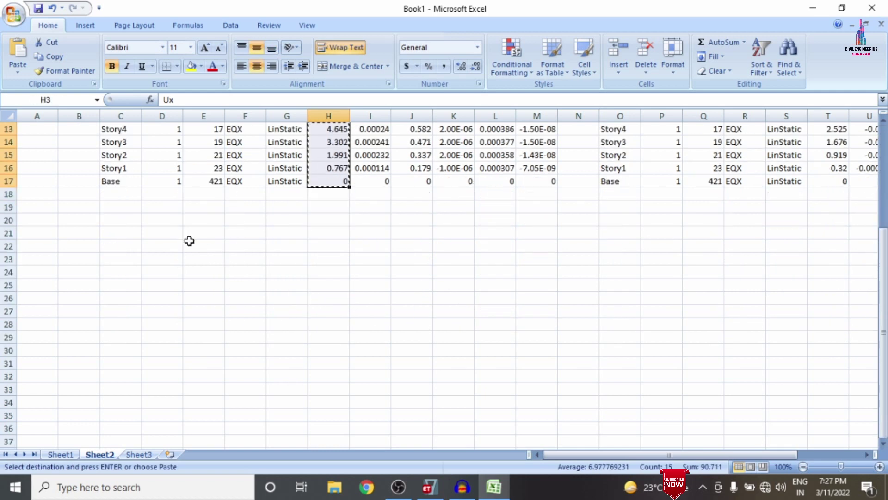
left_click(186, 234)
key("ctrl+v")
key("Escape")
scroll(462, 287, "up", 4)
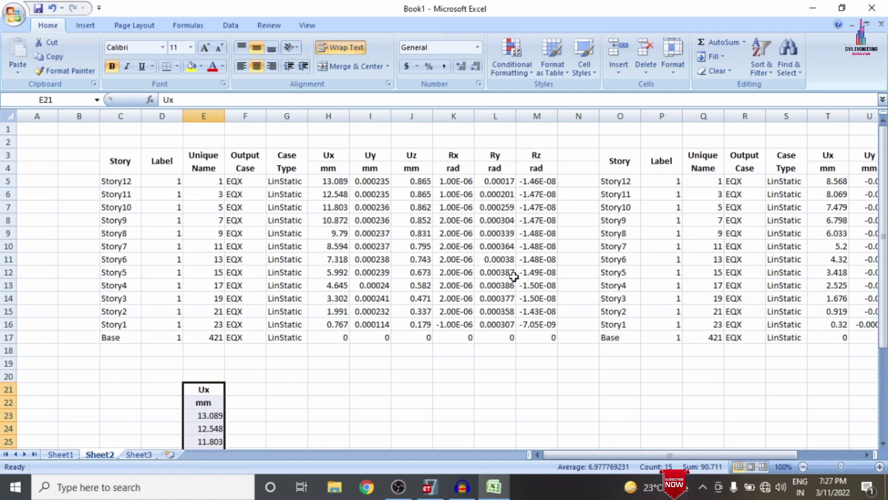
Copy the shear-wall Ux column T3:T17 into F21, then go back to ETABS.
left_click_drag(825, 153, 828, 337)
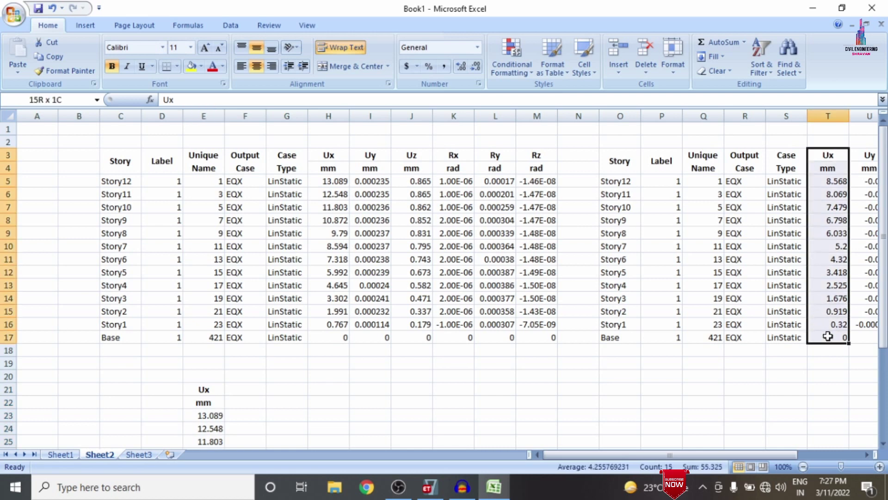
key("ctrl+c")
left_click(248, 389)
key("ctrl+v")
scroll(298, 321, "down", 7)
key("Escape")
scroll(303, 327, "up", 4)
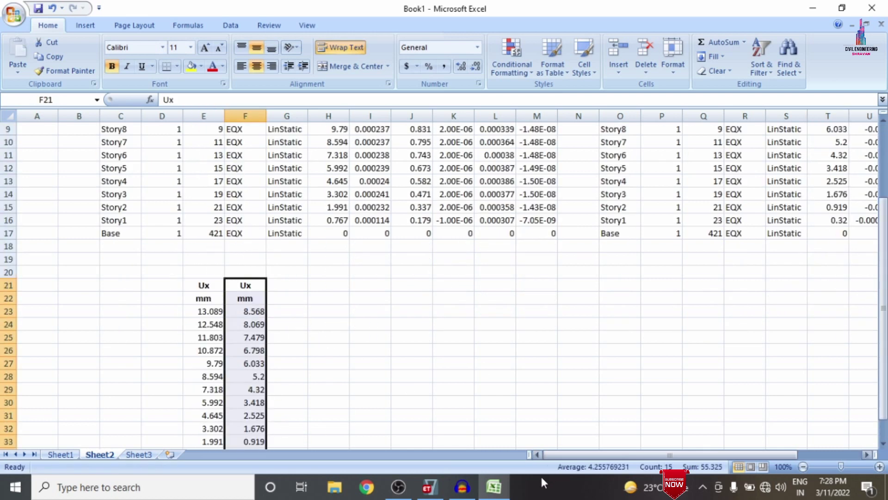
left_click(429, 487)
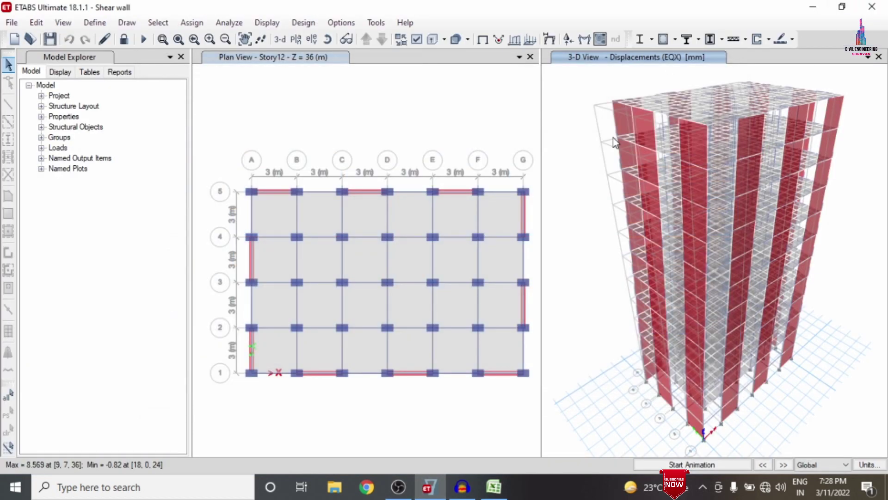
Chart Sheet1's Drift columns F23:G34 as a line with markers beside the table.
key("alt+Tab")
left_click(52, 456)
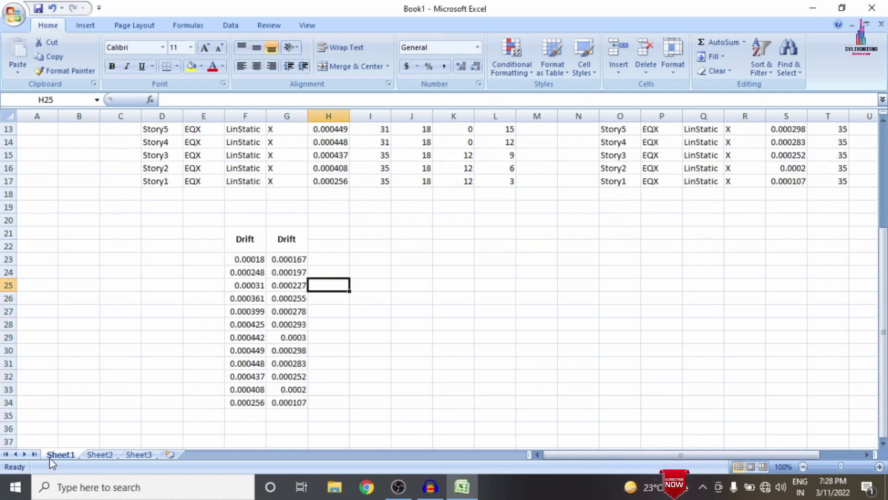
left_click_drag(242, 258, 300, 406)
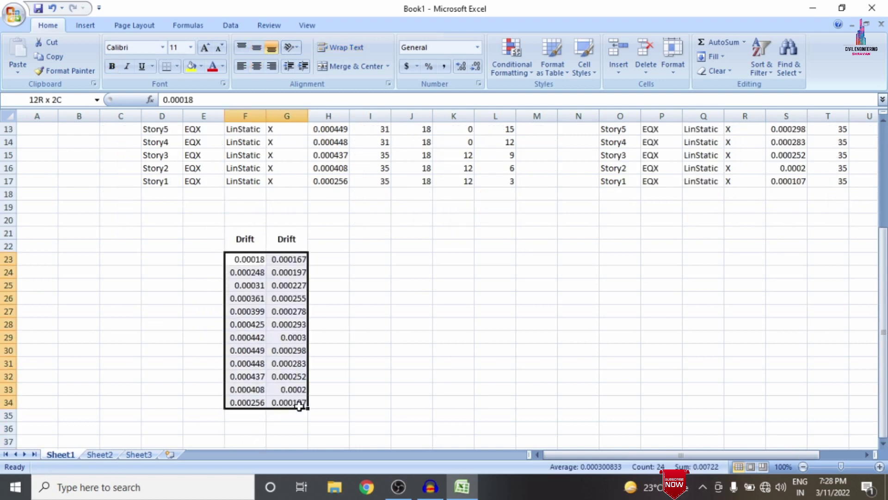
left_click(81, 24)
left_click(241, 64)
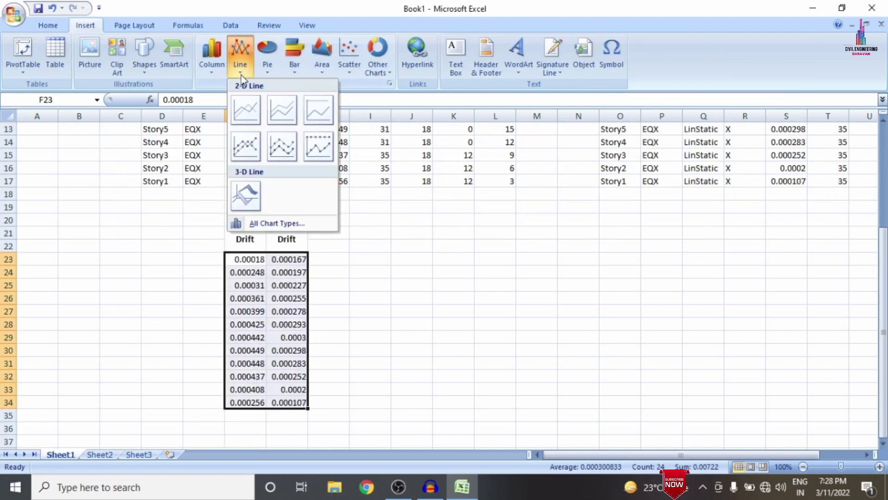
left_click(244, 144)
left_click_drag(593, 224, 620, 254)
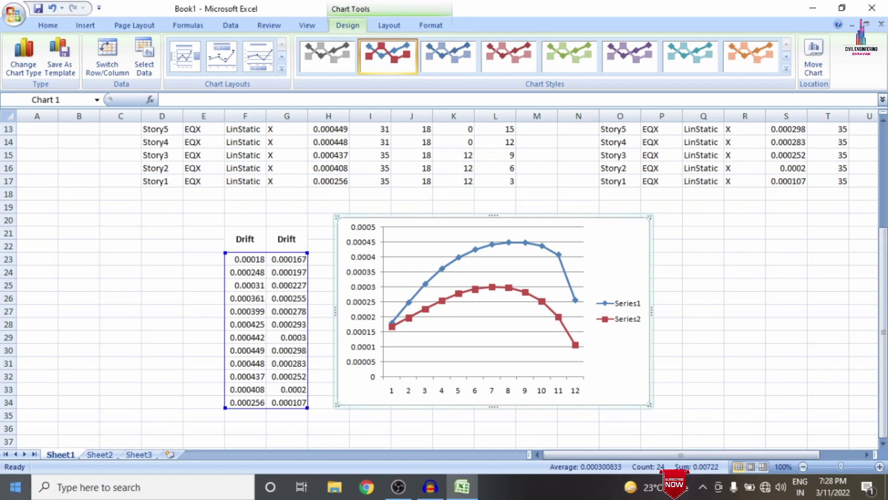
left_click(97, 455)
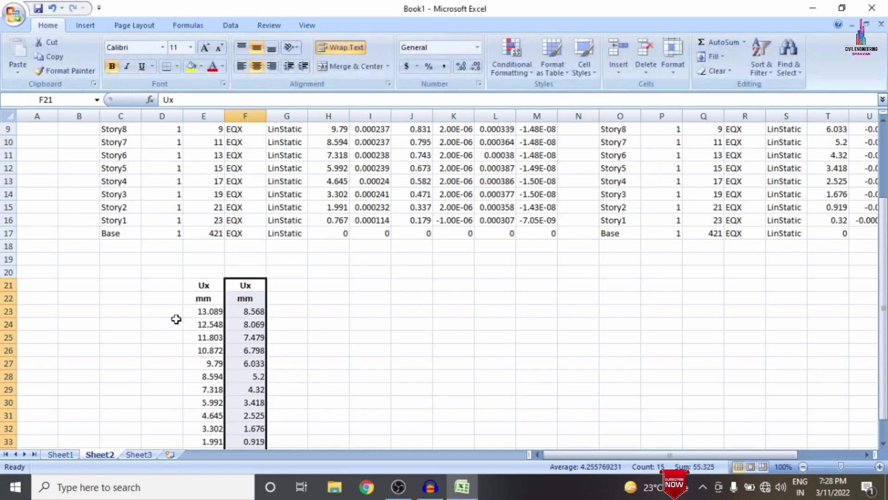
Chart the Ux columns E23:F34 as a line with markers right of the table.
left_click_drag(199, 311, 259, 388)
left_click(88, 25)
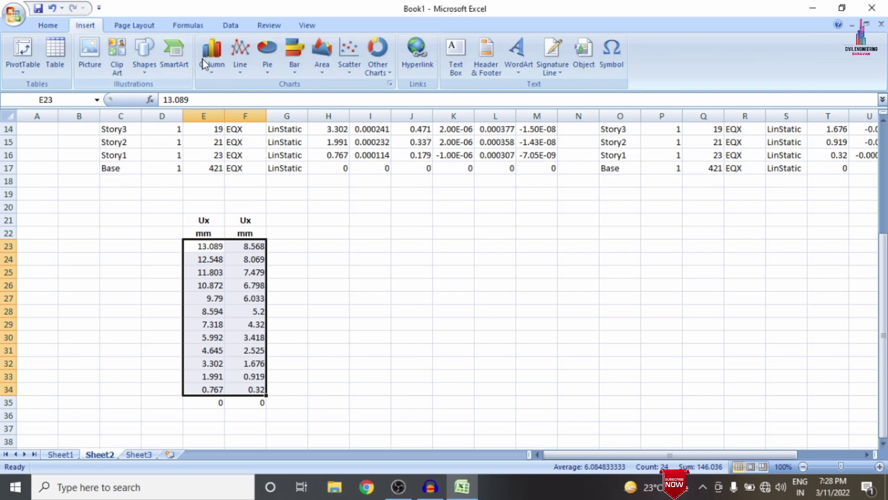
left_click(240, 58)
left_click(242, 138)
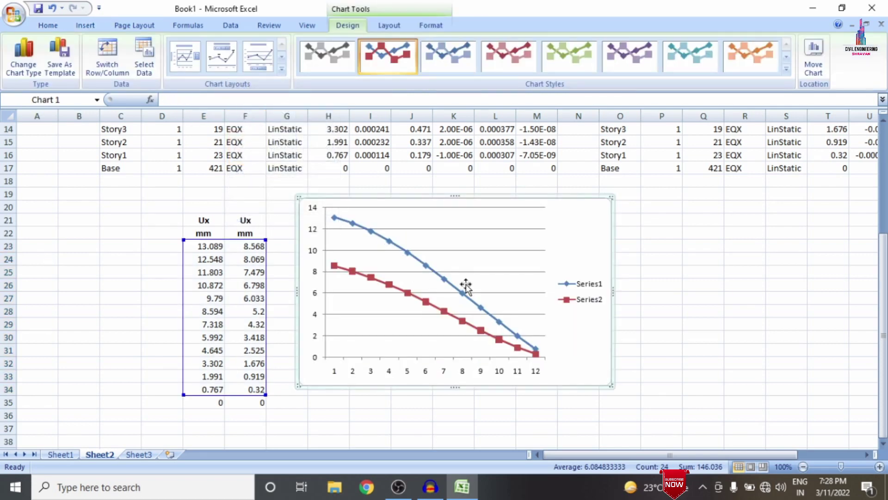
left_click_drag(561, 238, 621, 250)
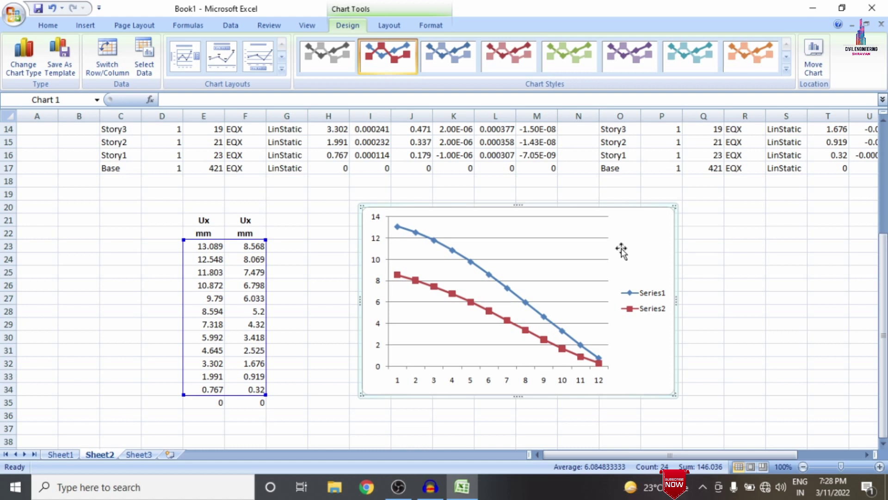
Flip between the Sheet1 and Sheet2 charts to compare them, ending on Sheet1.
left_click(59, 454)
left_click(94, 457)
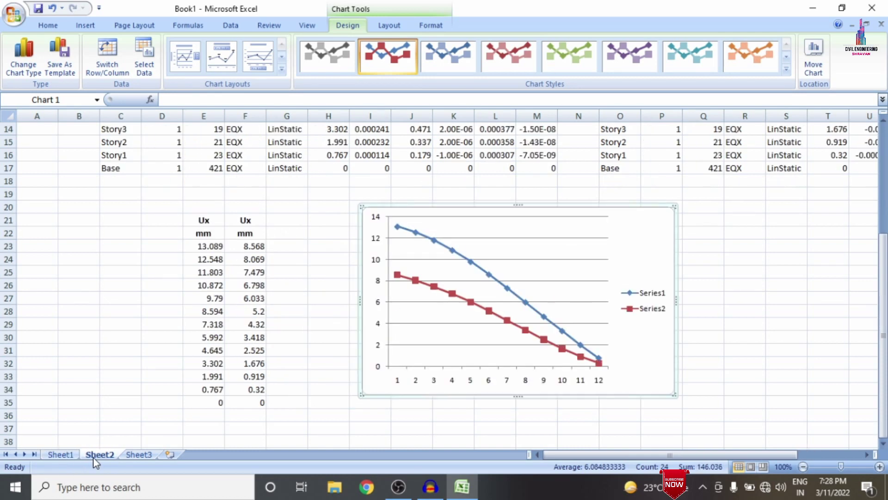
left_click(66, 456)
left_click(94, 455)
left_click(50, 456)
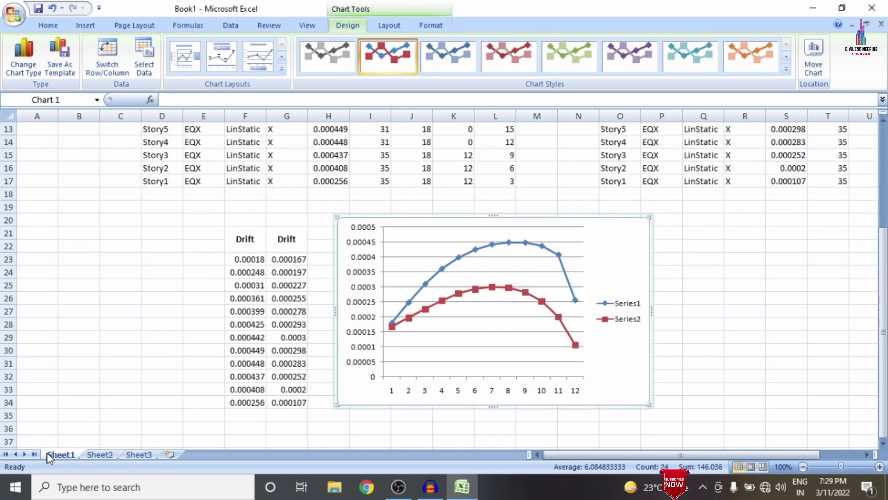
Toggle between Sheet2 and Sheet1, finishing on Sheet2's Ux displacement chart.
left_click(96, 457)
left_click(59, 456)
left_click(104, 457)
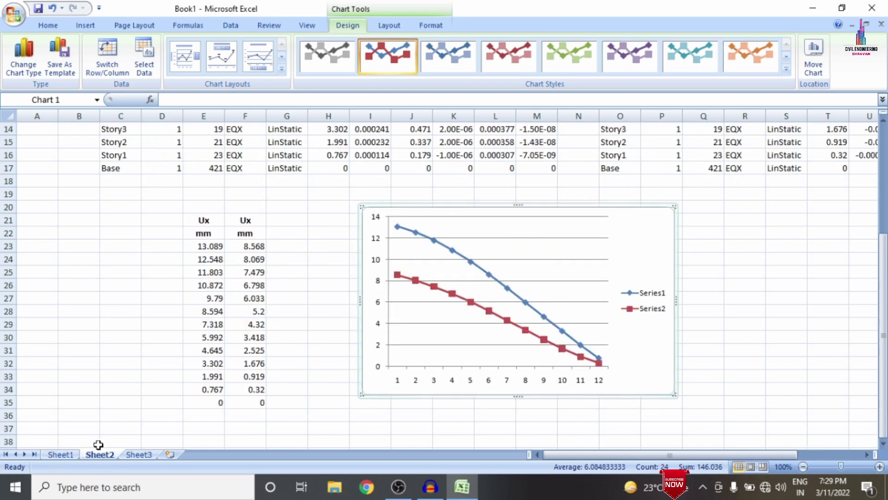